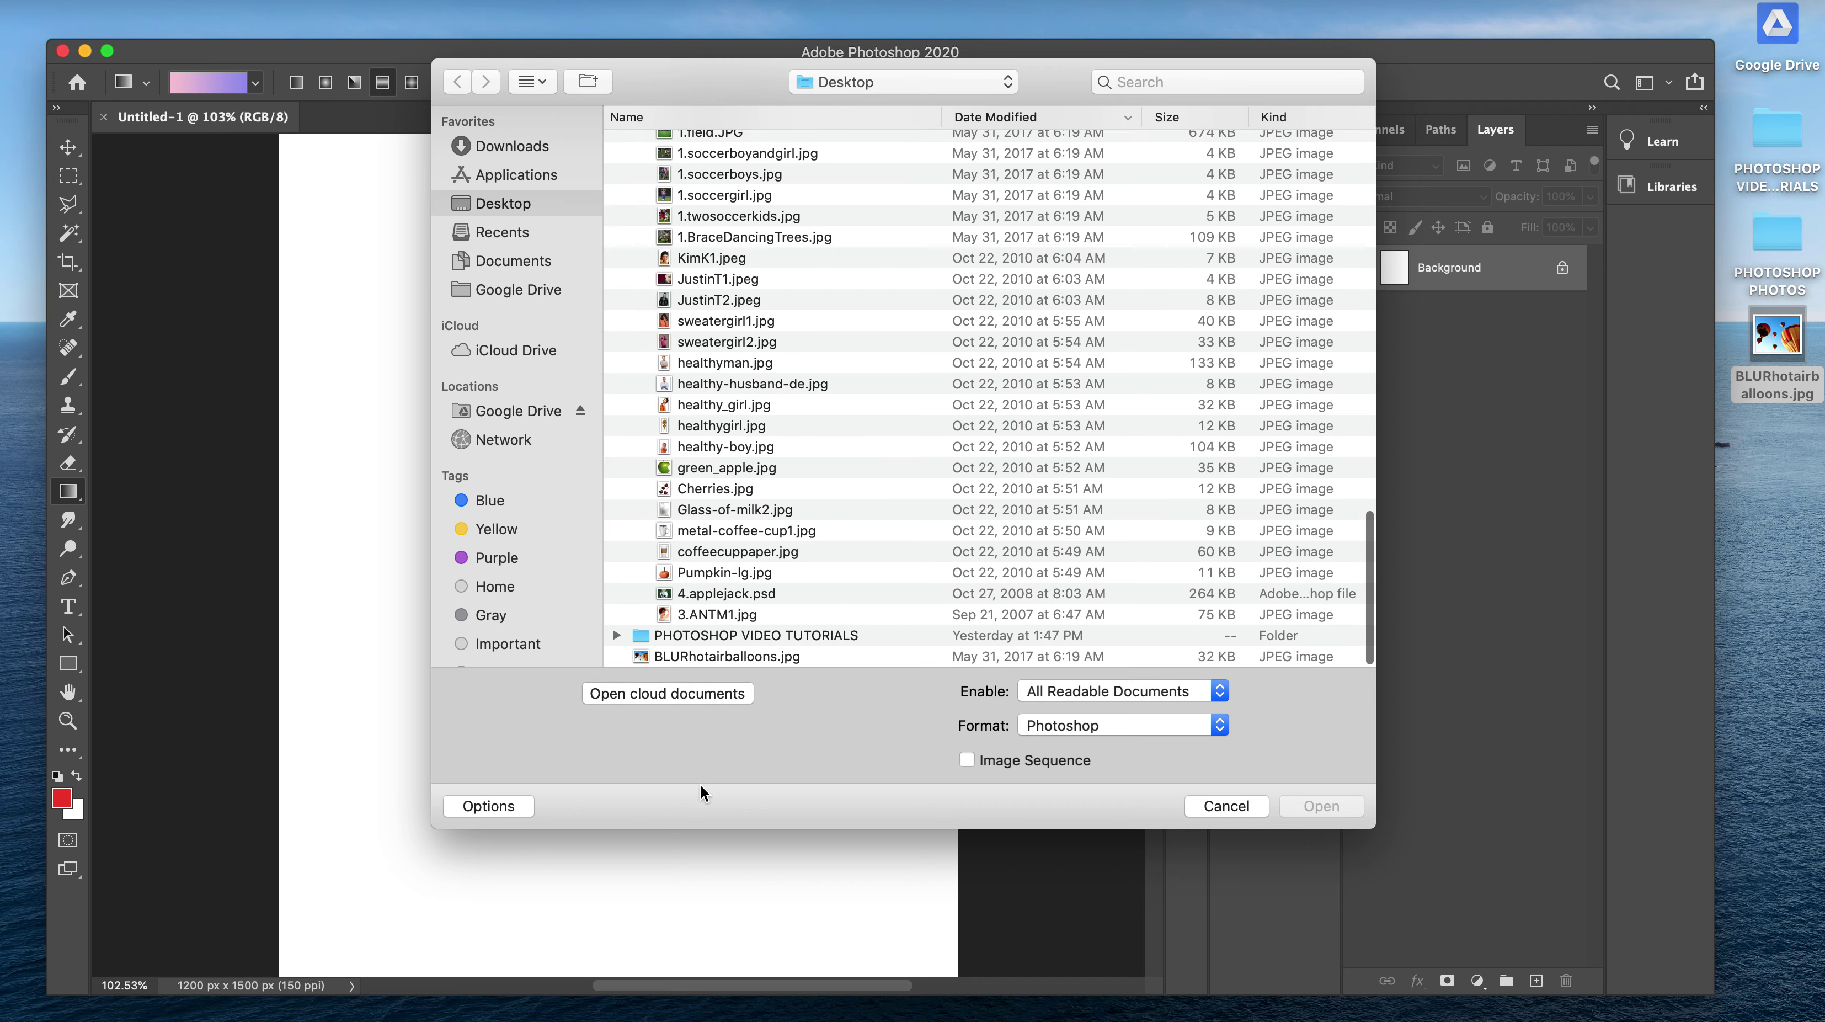
Open BLURhotairballoons.jpg from the Desktop, copy the whole image, close it, and paste it into the Untitled-1 document
click(708, 658)
click(1323, 810)
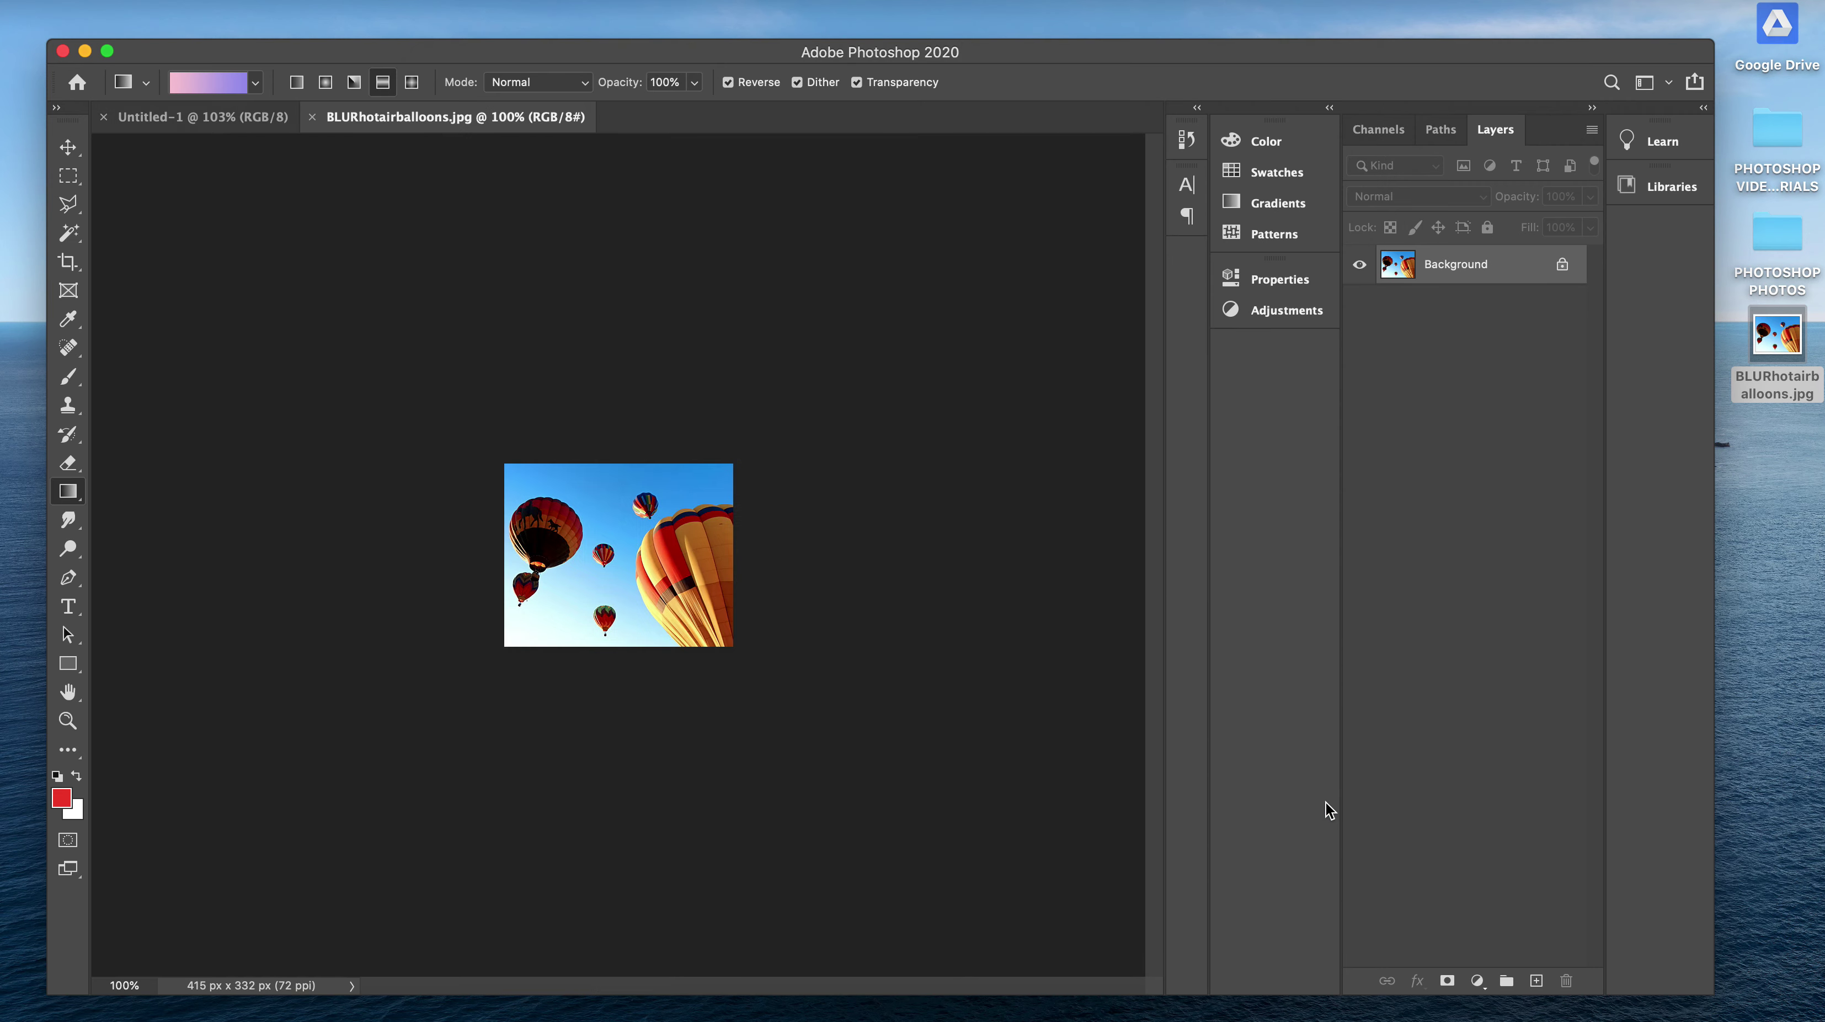
key(super+a)
key(super+w)
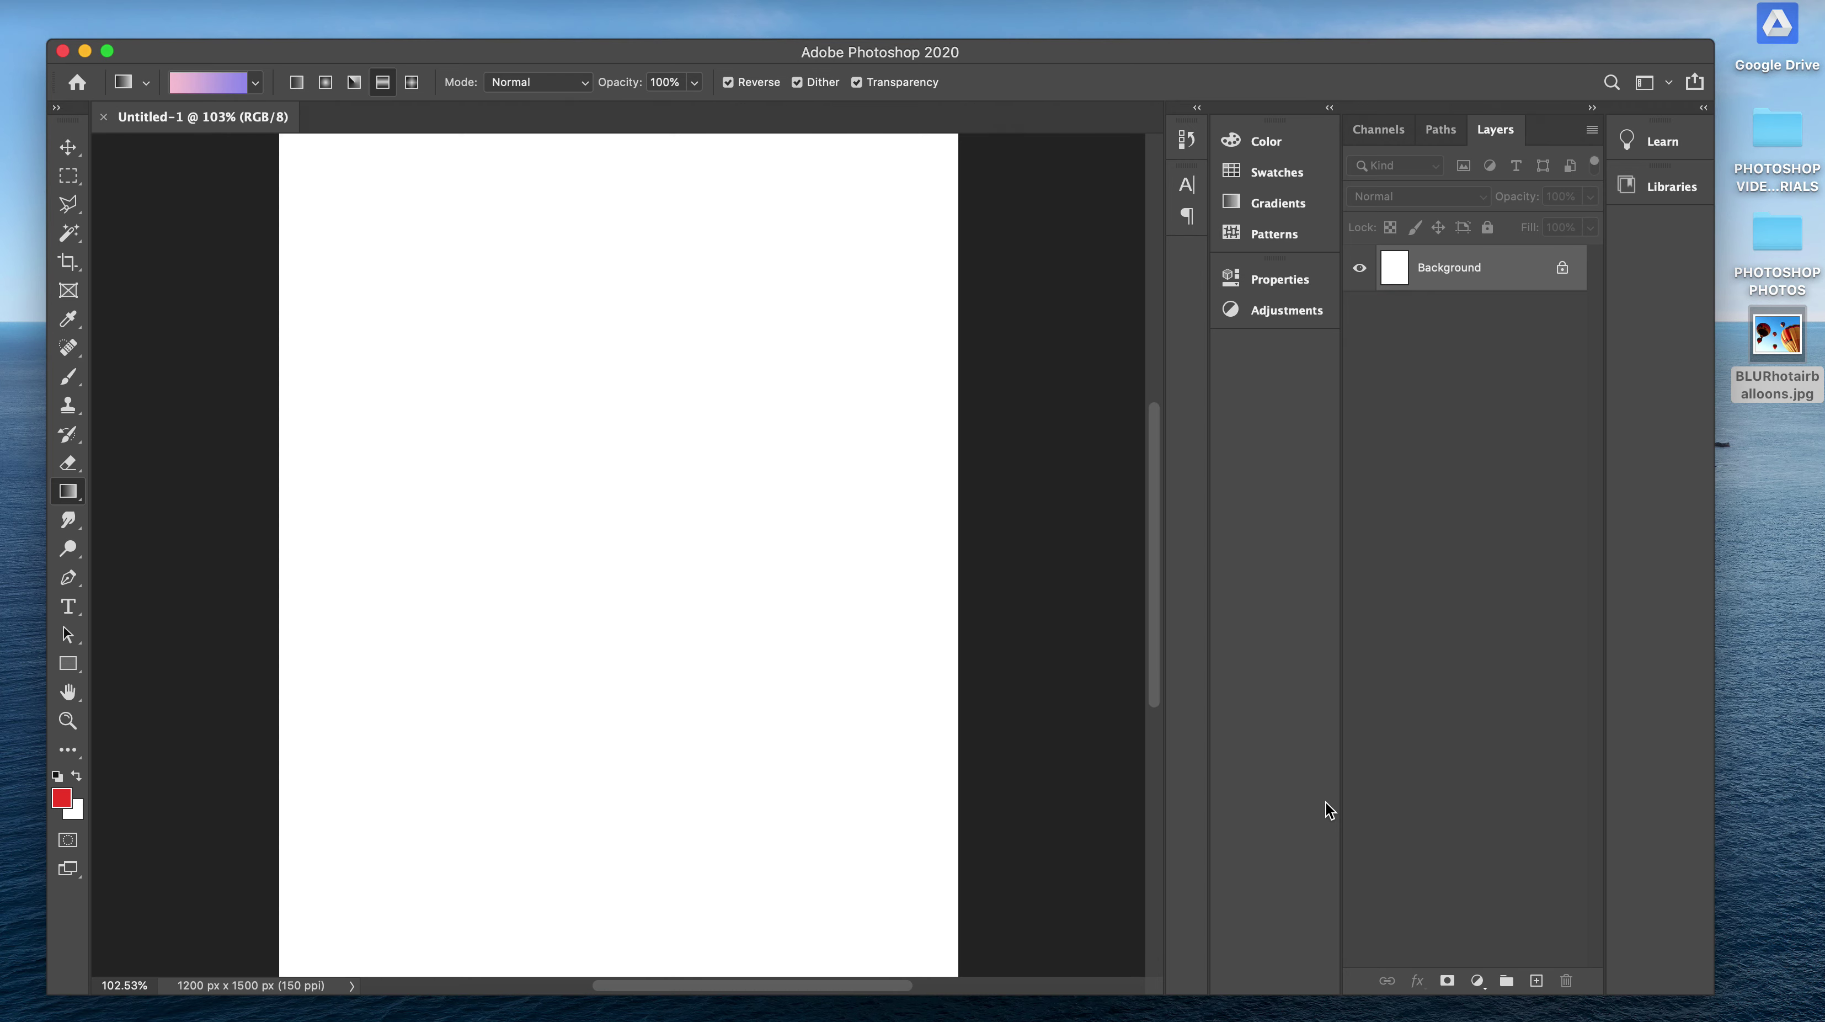
key(super+v)
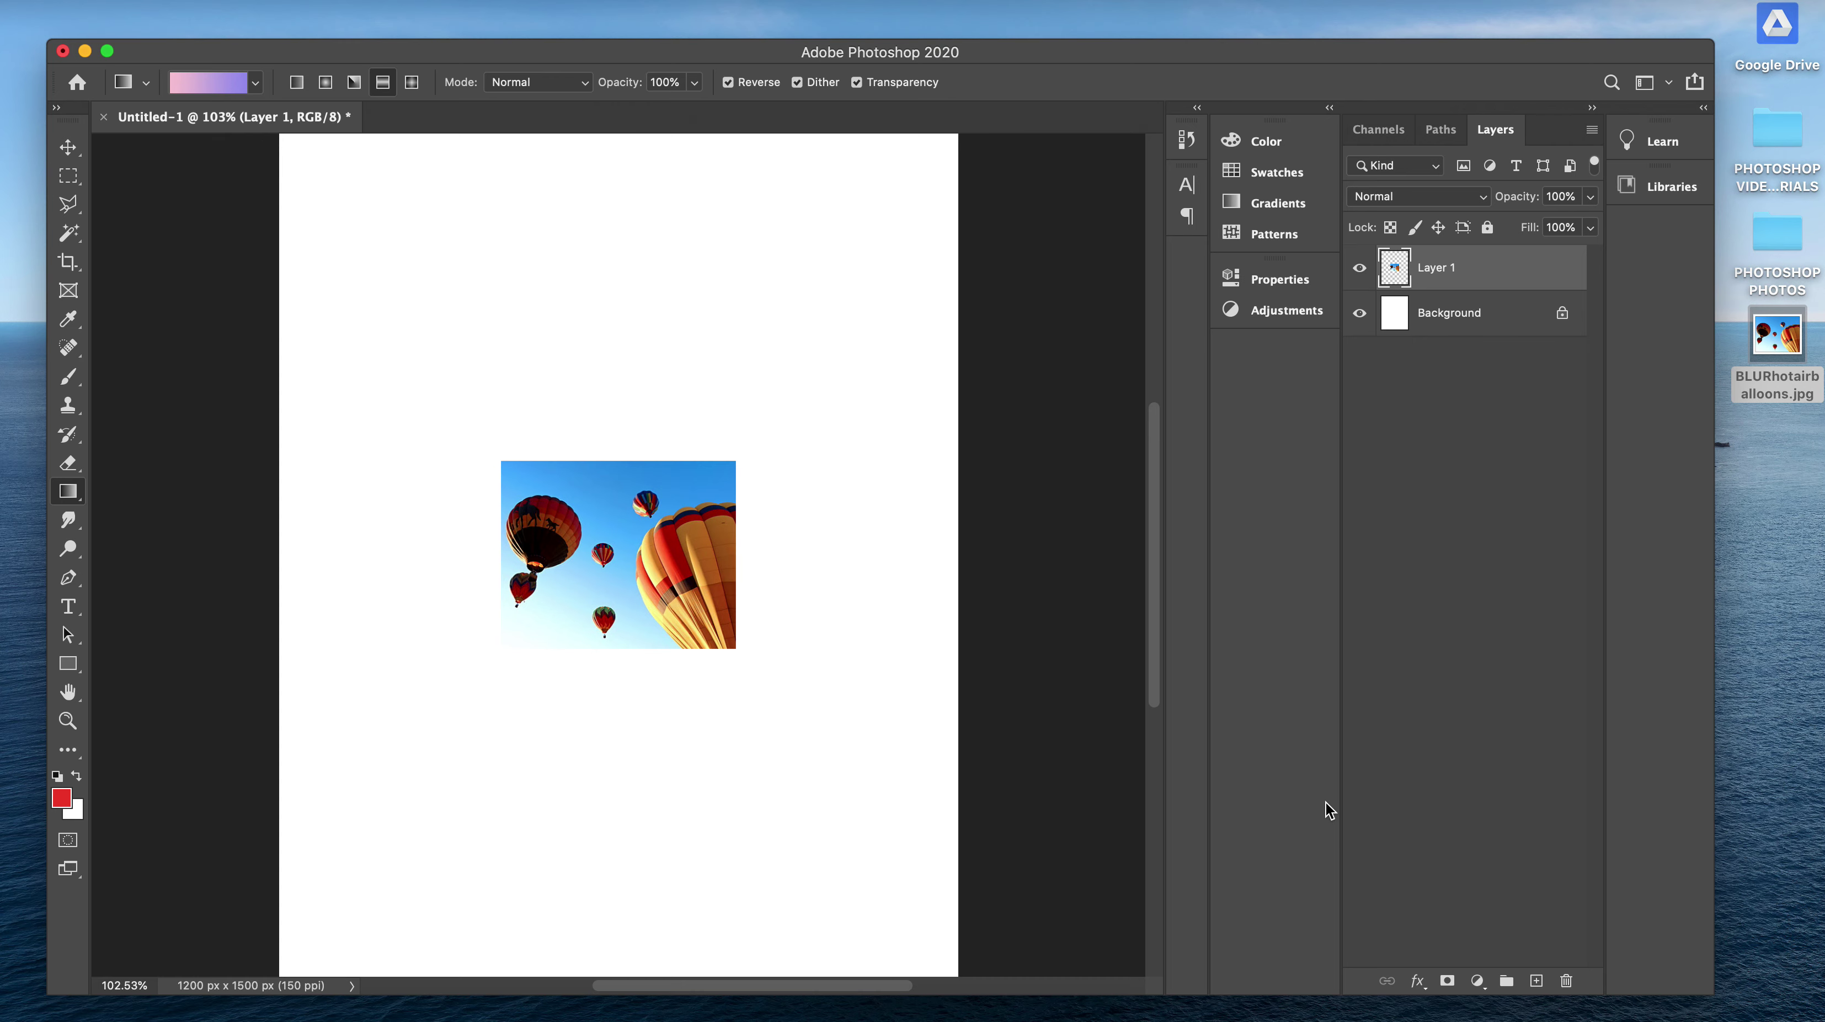
Scale the pasted balloon image proportionally to about 287.6% so it spans the full width of the canvas
key(super+t)
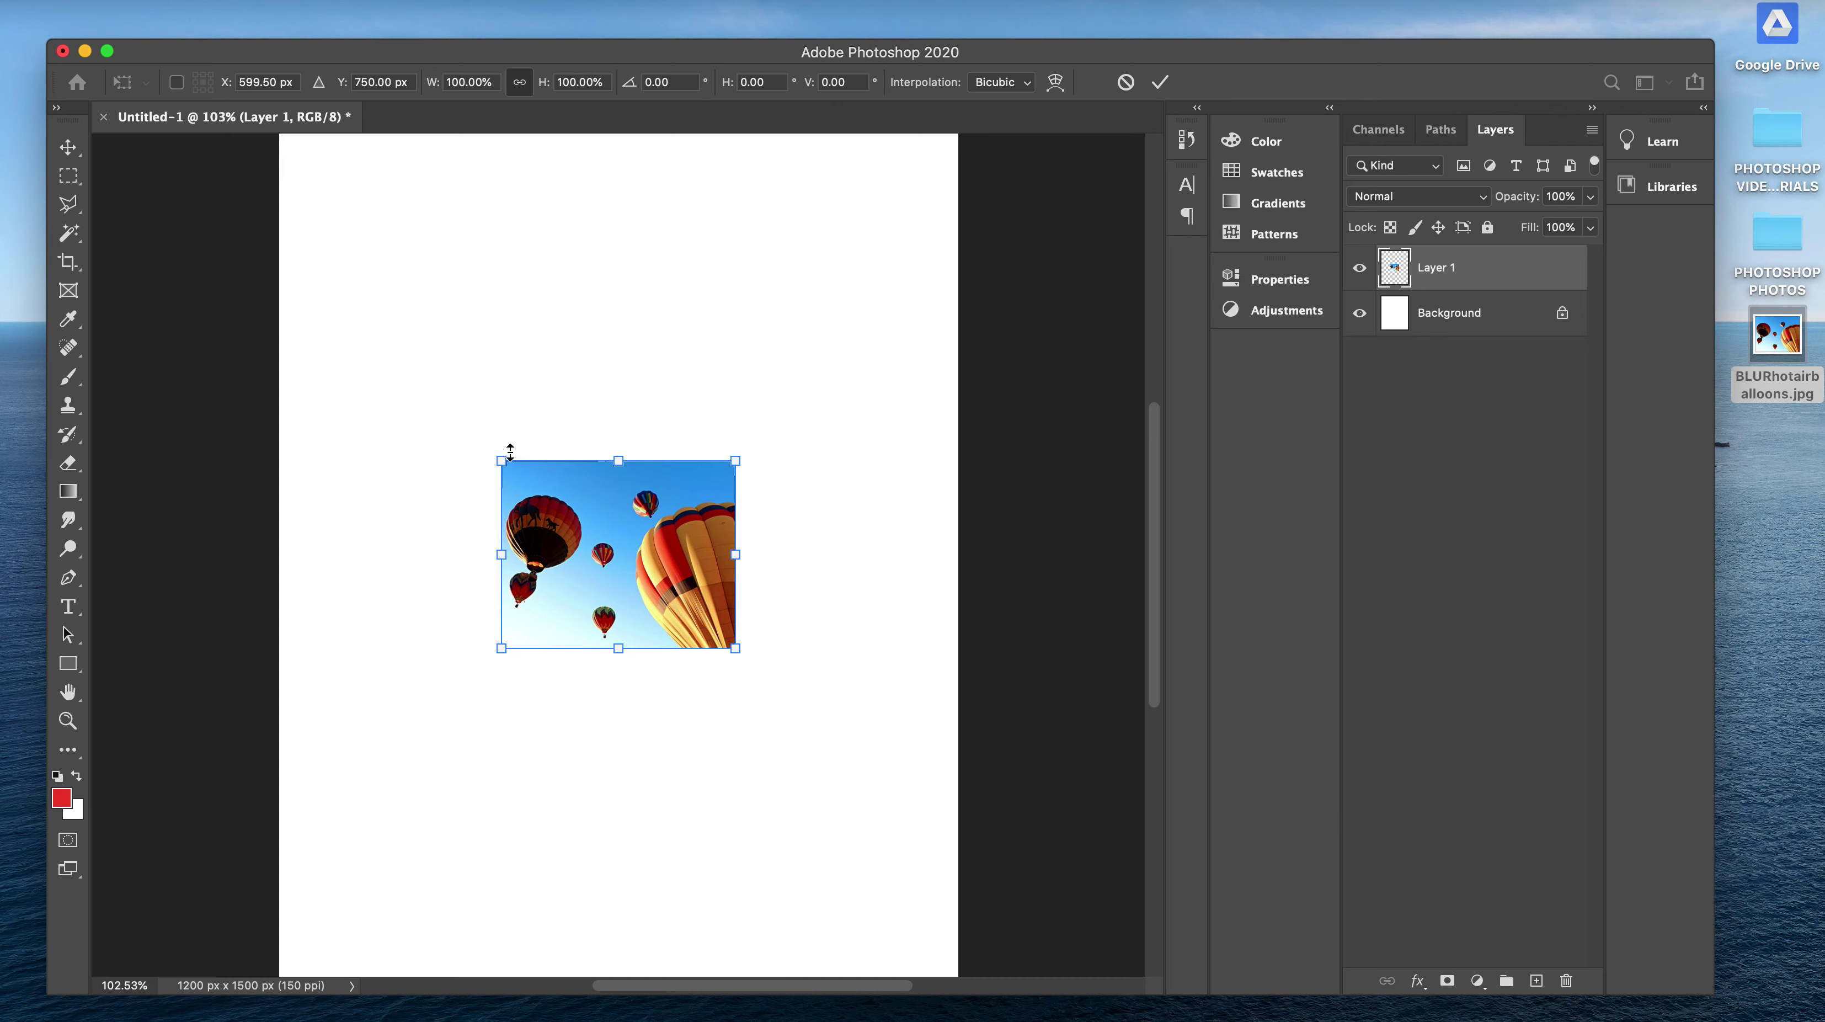
drag(501, 461, 278, 280)
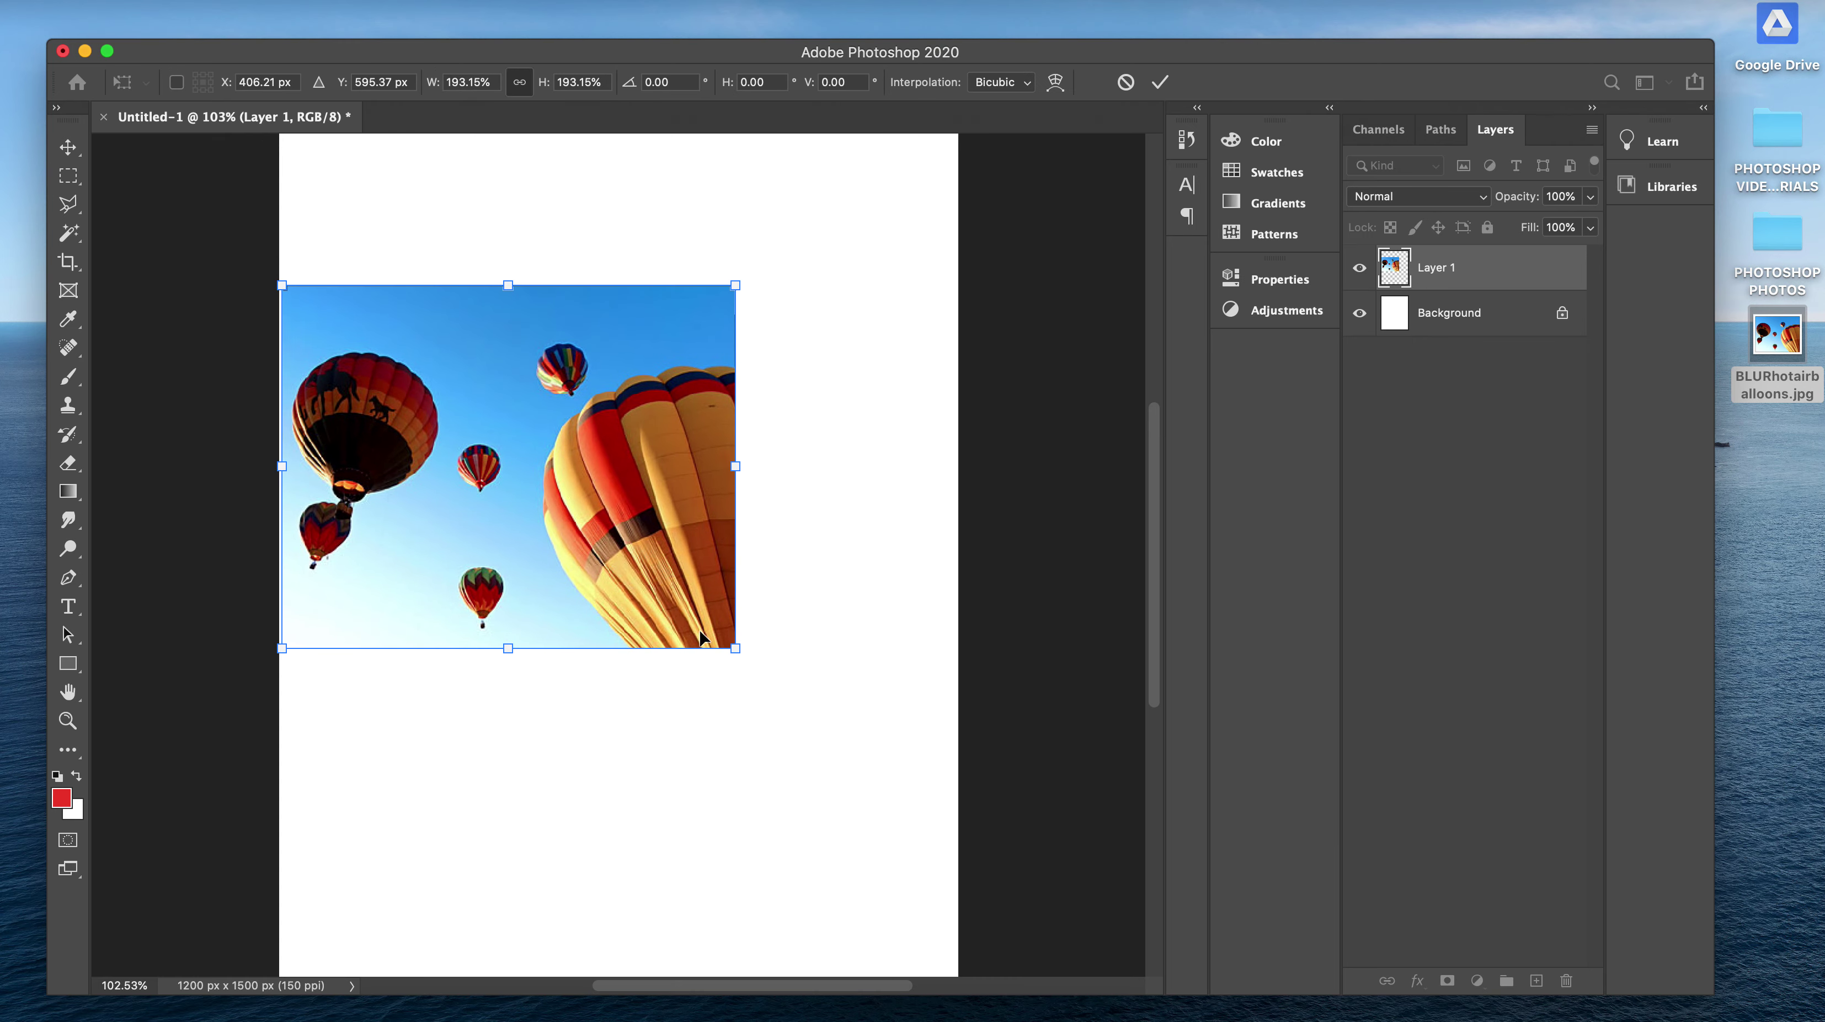
drag(757, 660, 985, 779)
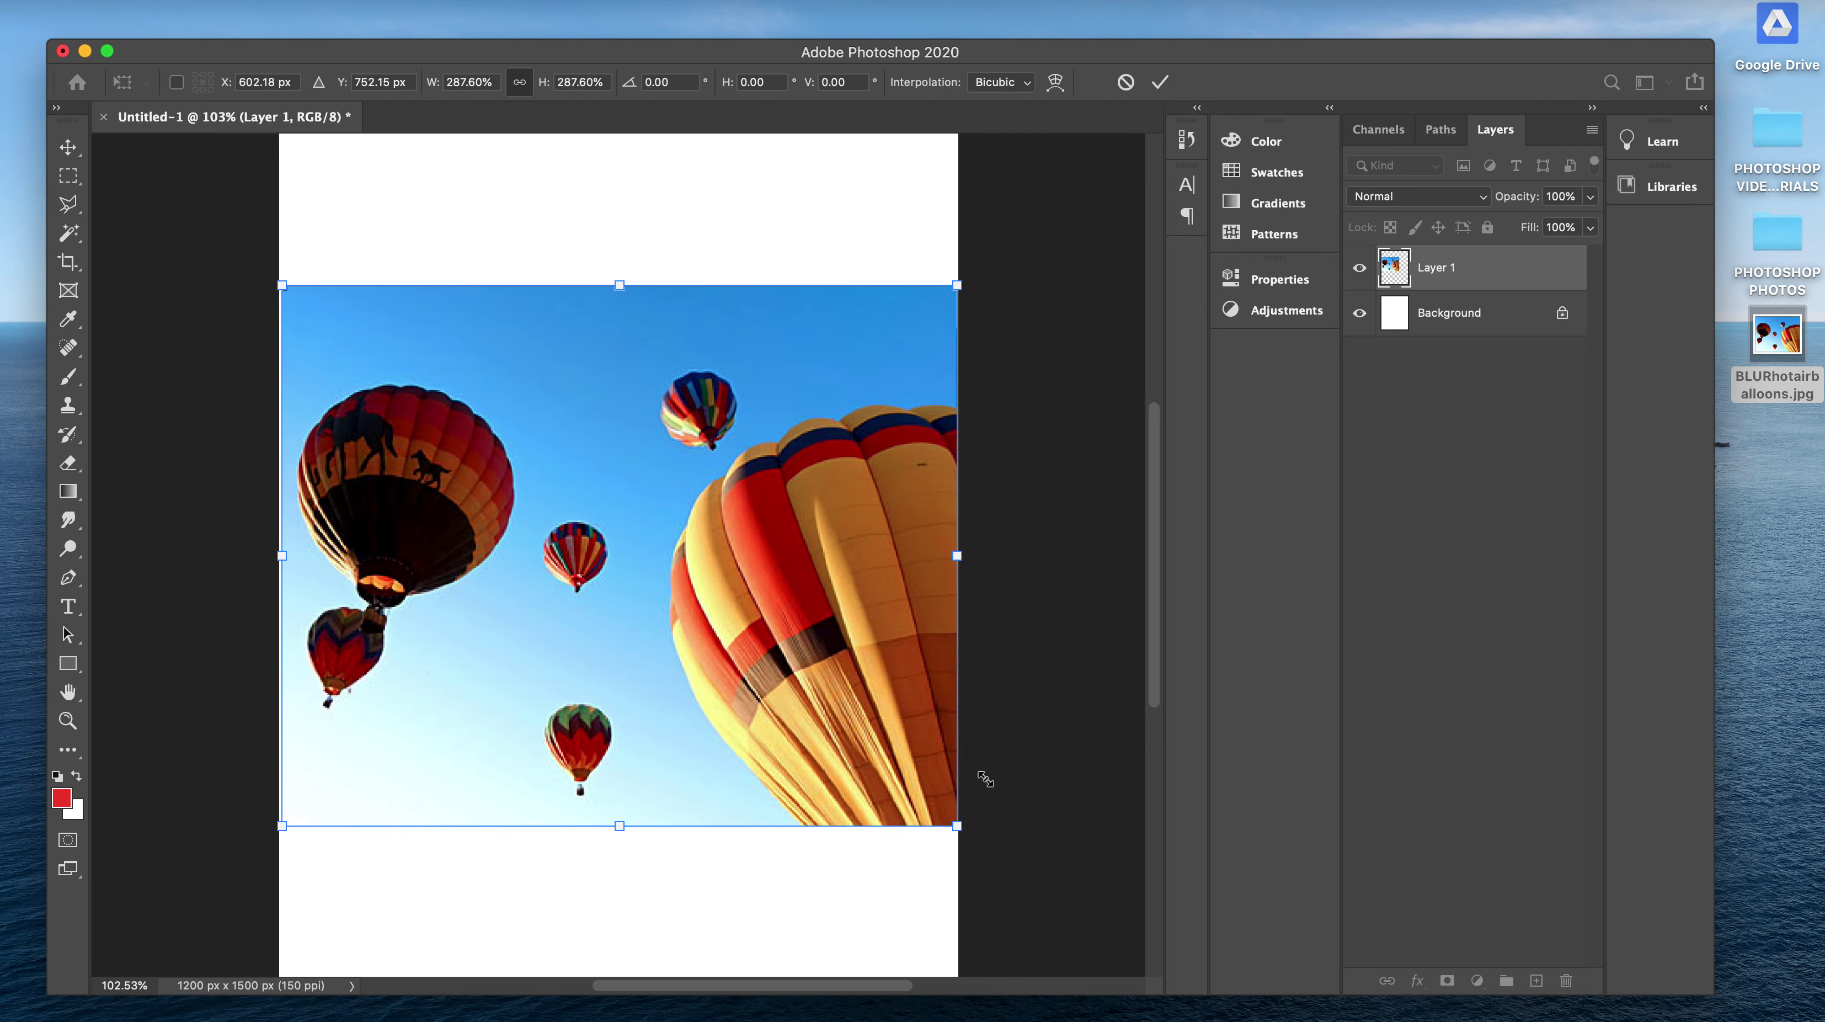
click(1162, 82)
Blur part of the large balloon's top edge with the Blur tool, using a 62 px brush
key(g)
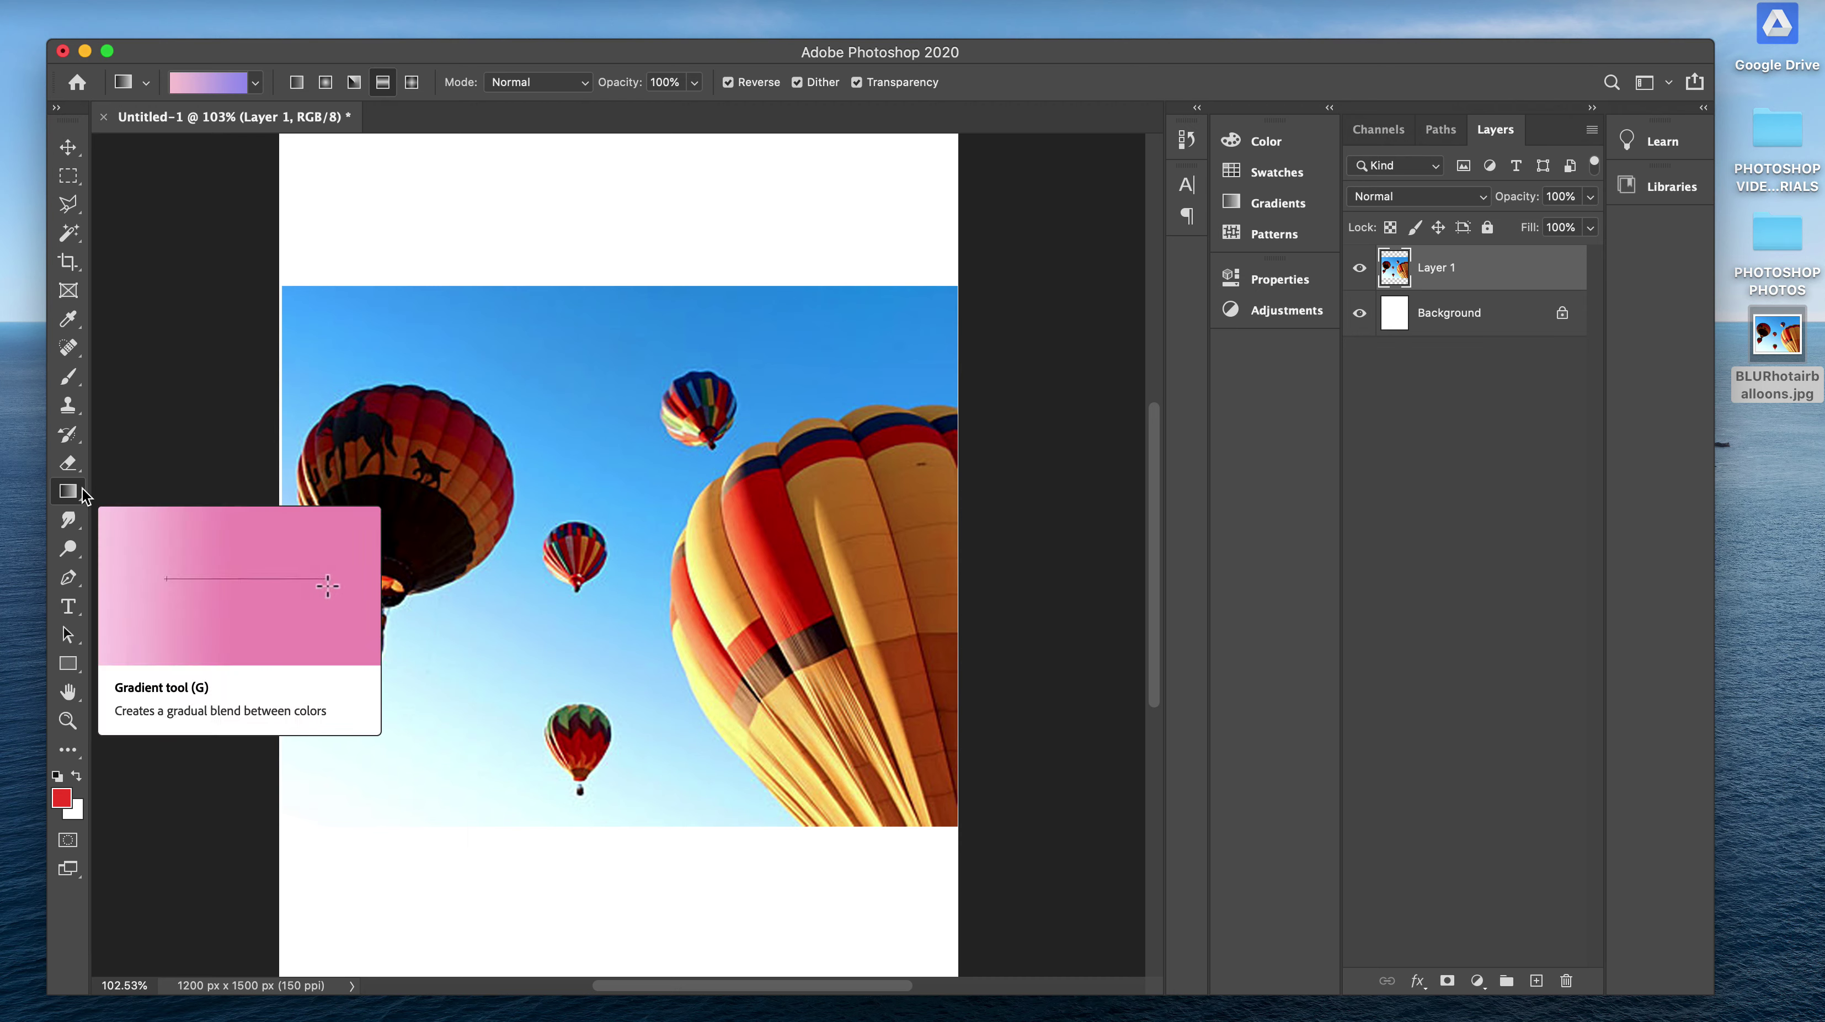
click(76, 523)
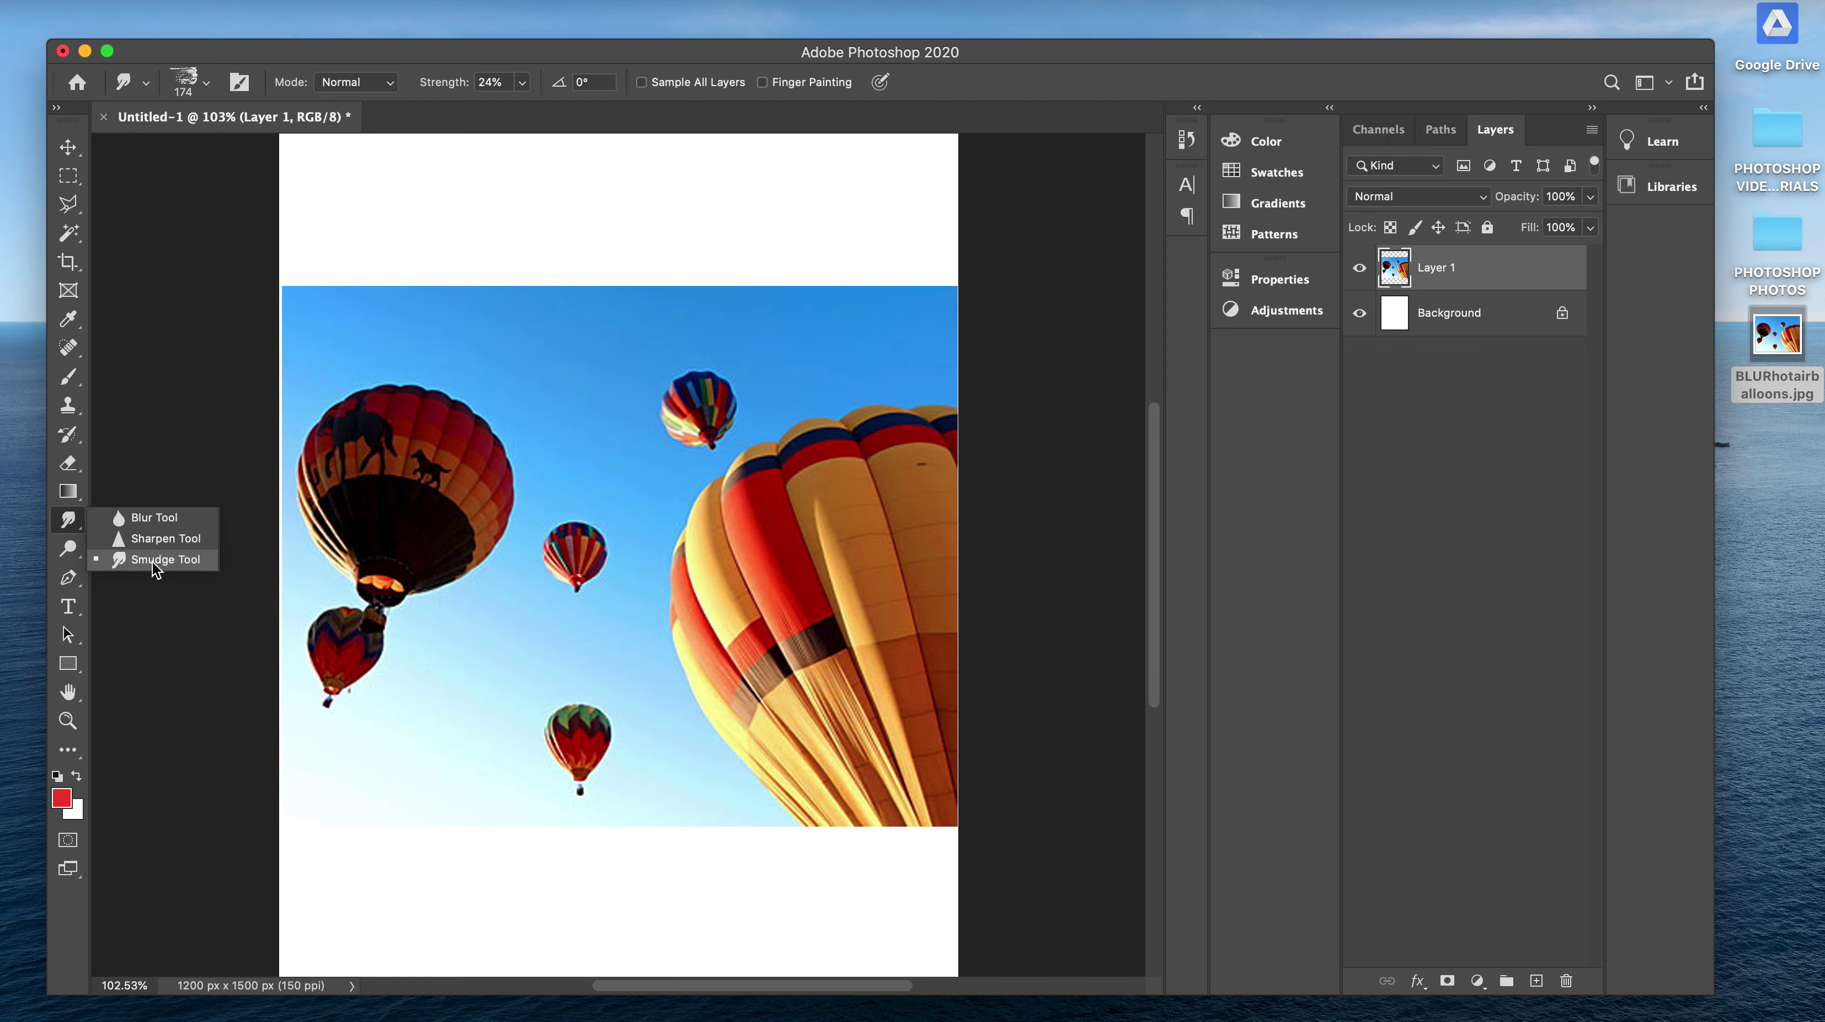
click(150, 518)
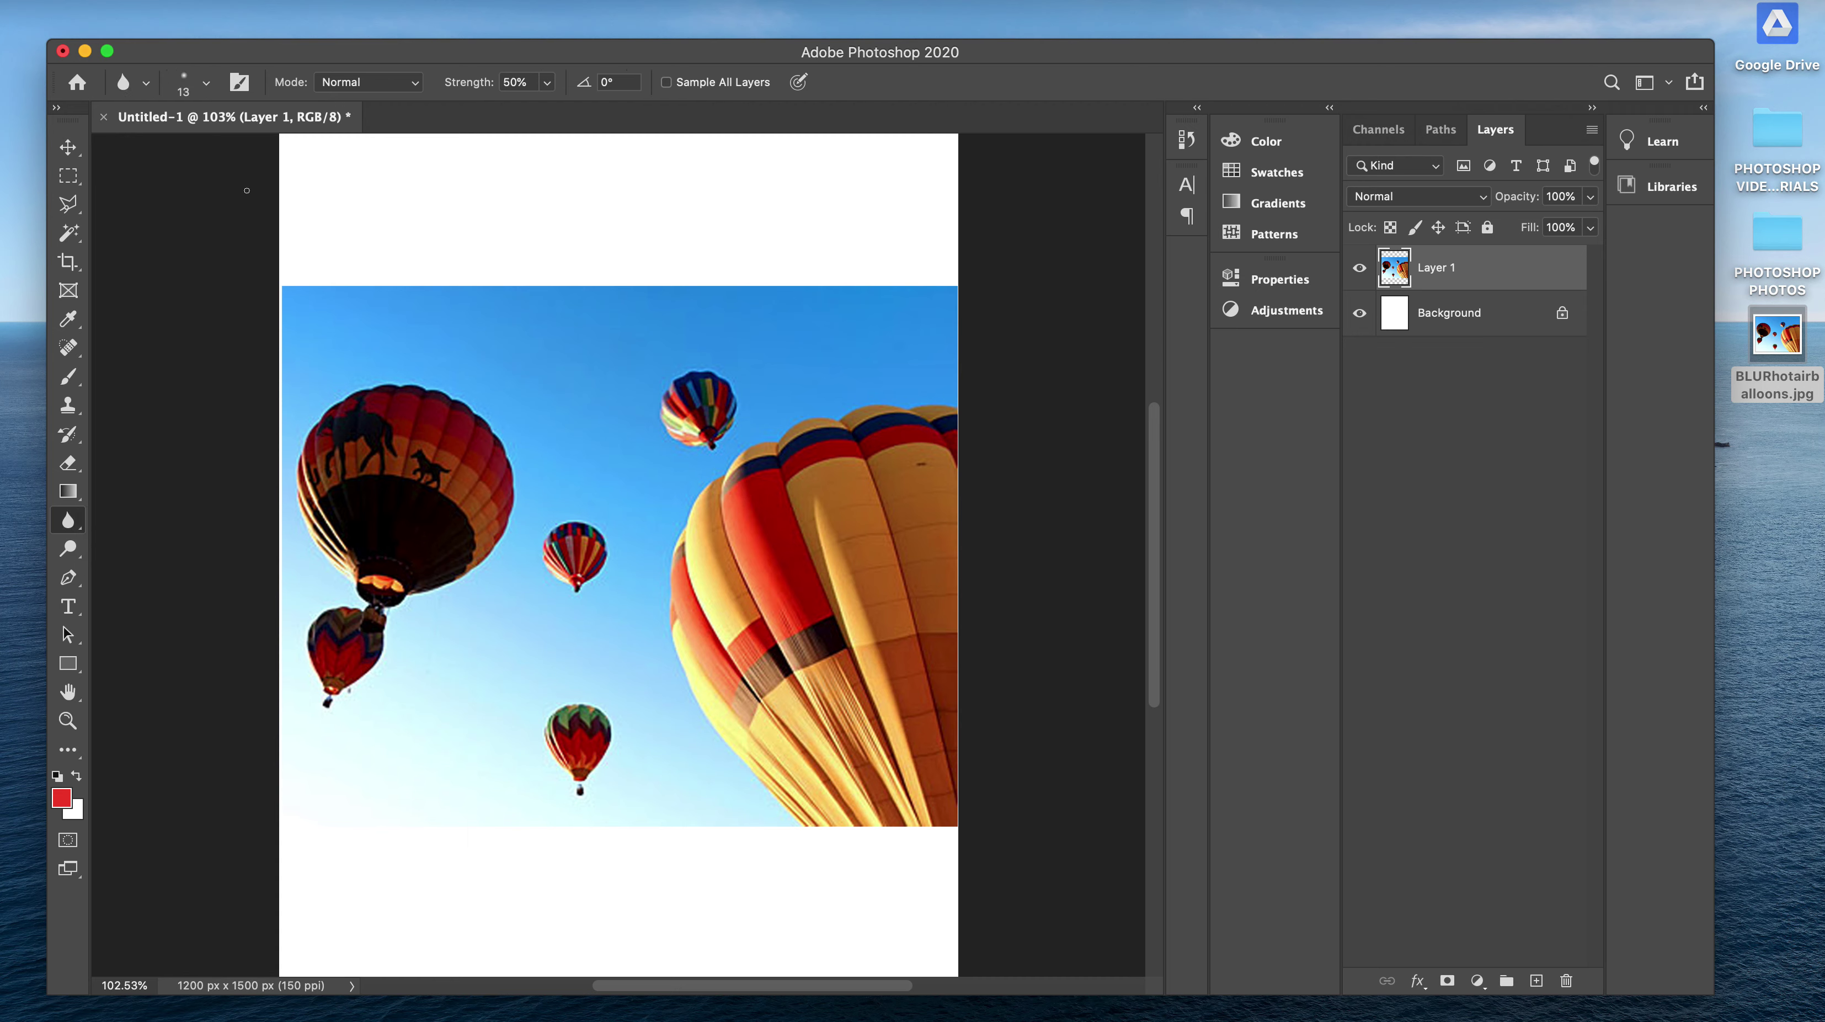
click(205, 84)
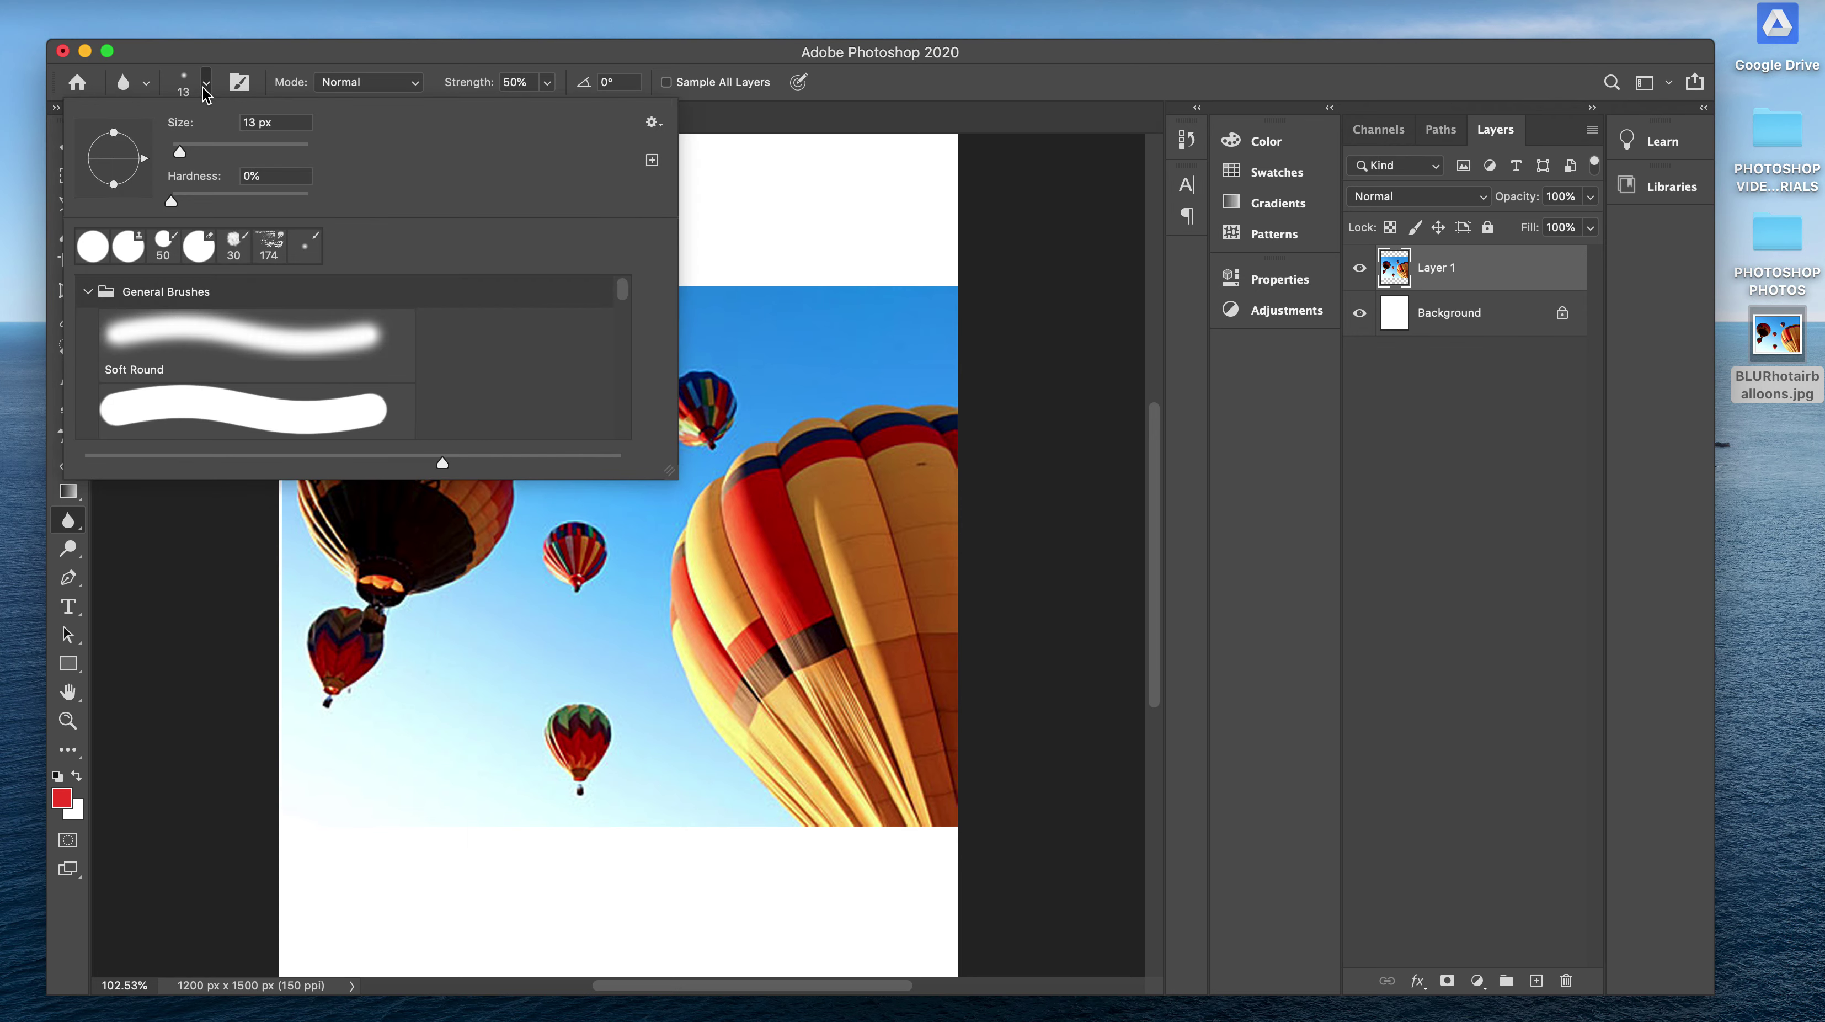
mouse_move(185, 151)
mouse_down()
mouse_move(214, 159)
mouse_move(202, 201)
mouse_up()
click(852, 489)
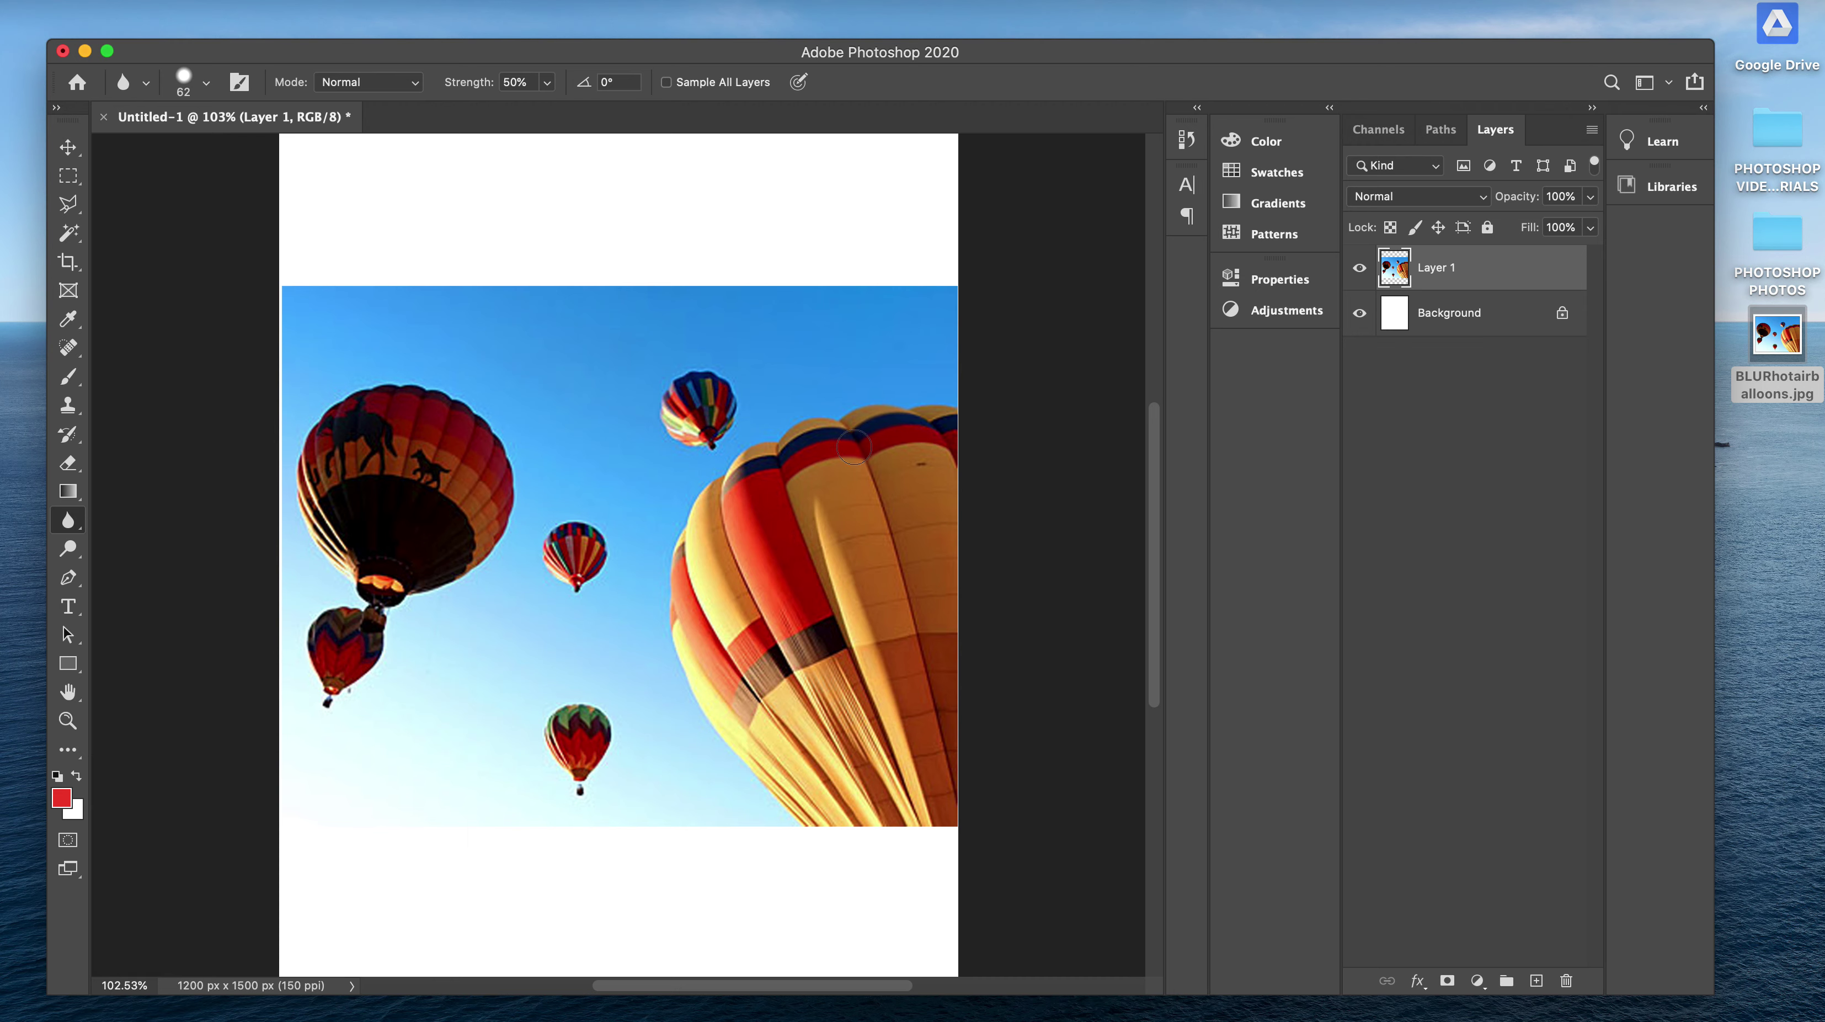
drag(851, 416, 865, 439)
Raise the Blur brush's hardness to the maximum and blur the large balloon's upper stripes again
click(207, 85)
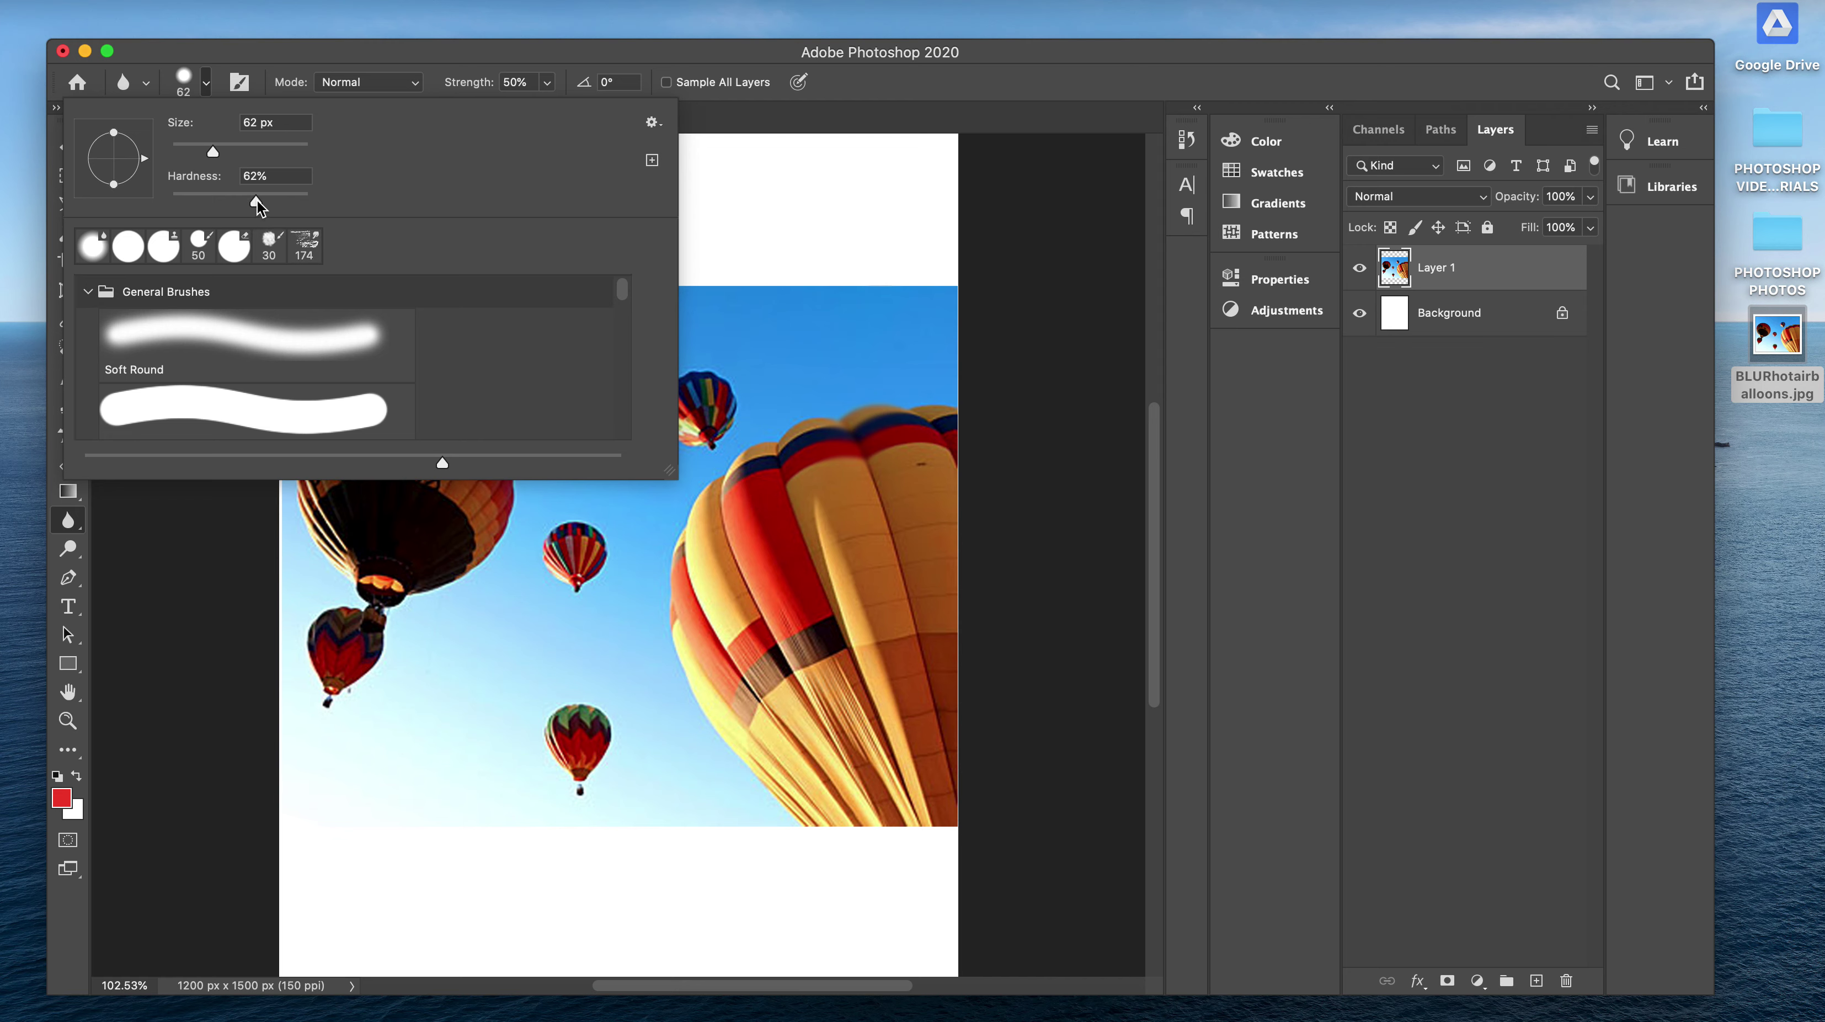
drag(257, 201, 345, 213)
key(Return)
mouse_move(838, 508)
mouse_down()
mouse_move(888, 368)
mouse_move(825, 506)
mouse_move(864, 392)
mouse_move(834, 455)
mouse_move(853, 476)
mouse_move(867, 372)
mouse_move(824, 488)
mouse_move(848, 481)
mouse_move(845, 395)
mouse_move(836, 472)
mouse_move(855, 433)
mouse_up()
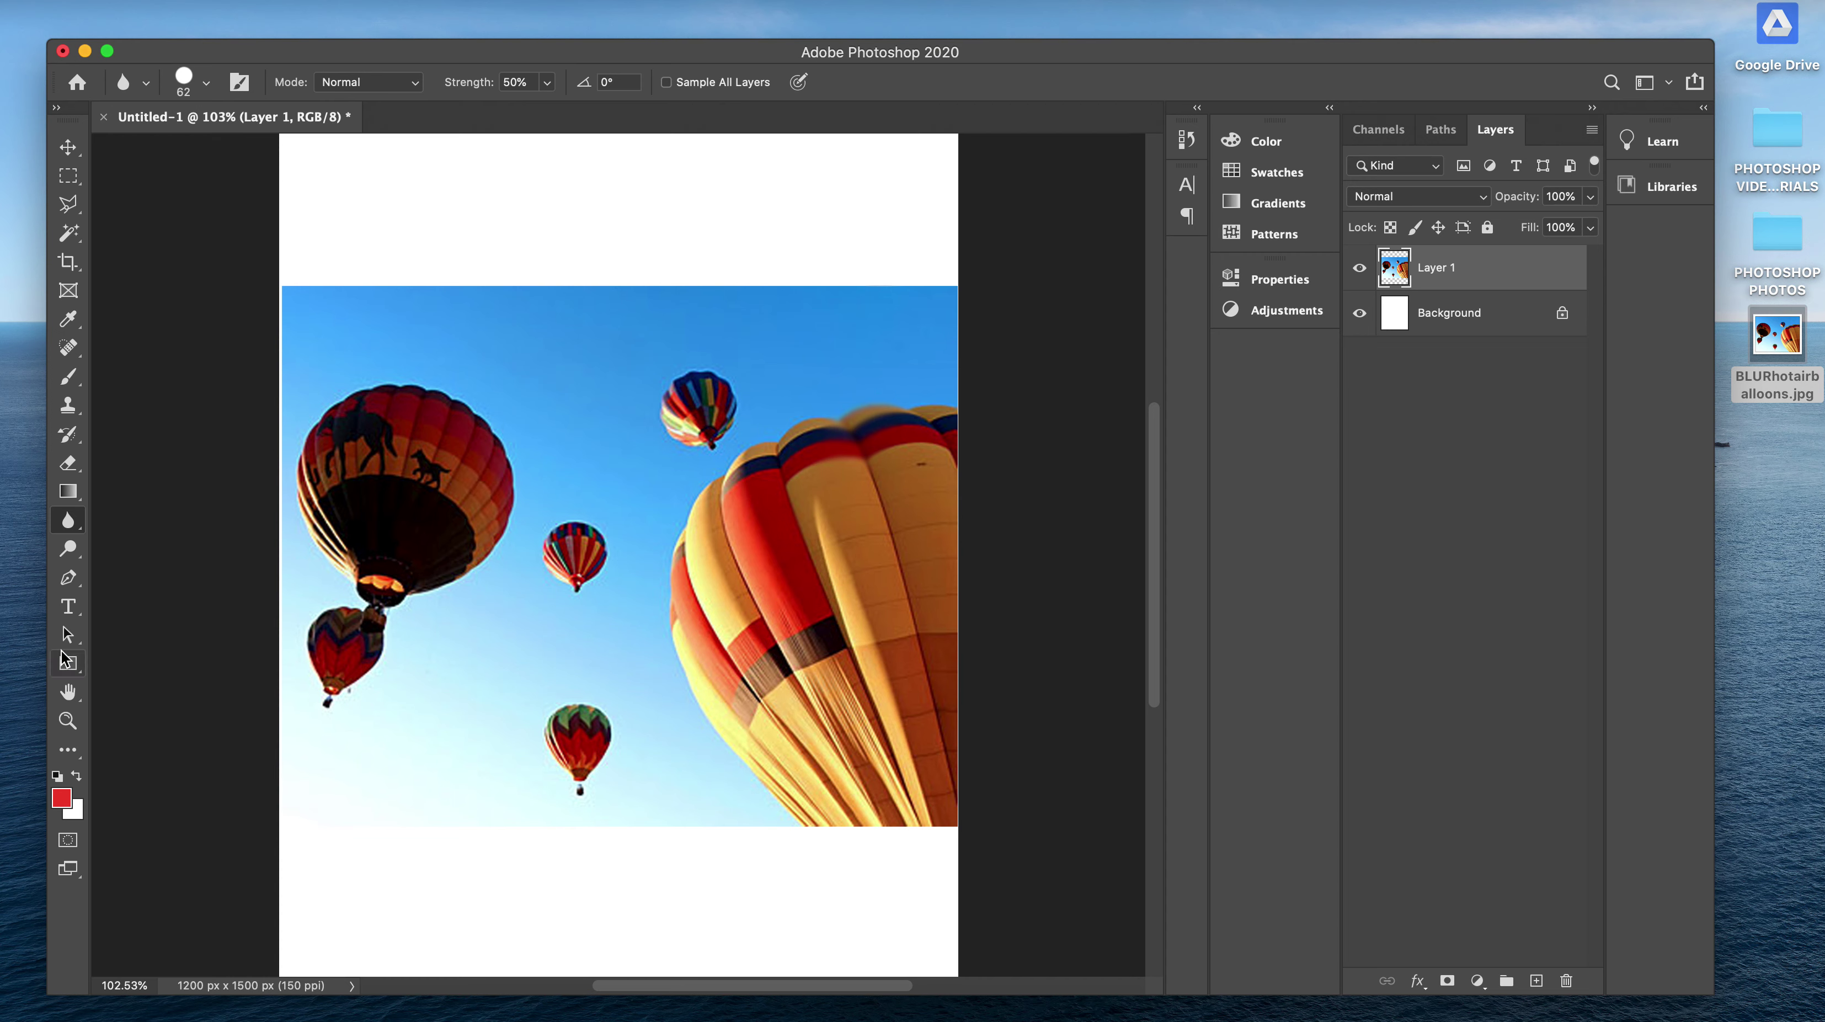
Sharpen the large balloon's red stripe with the Sharpen tool, using a 55 px brush at maximum hardness
click(68, 527)
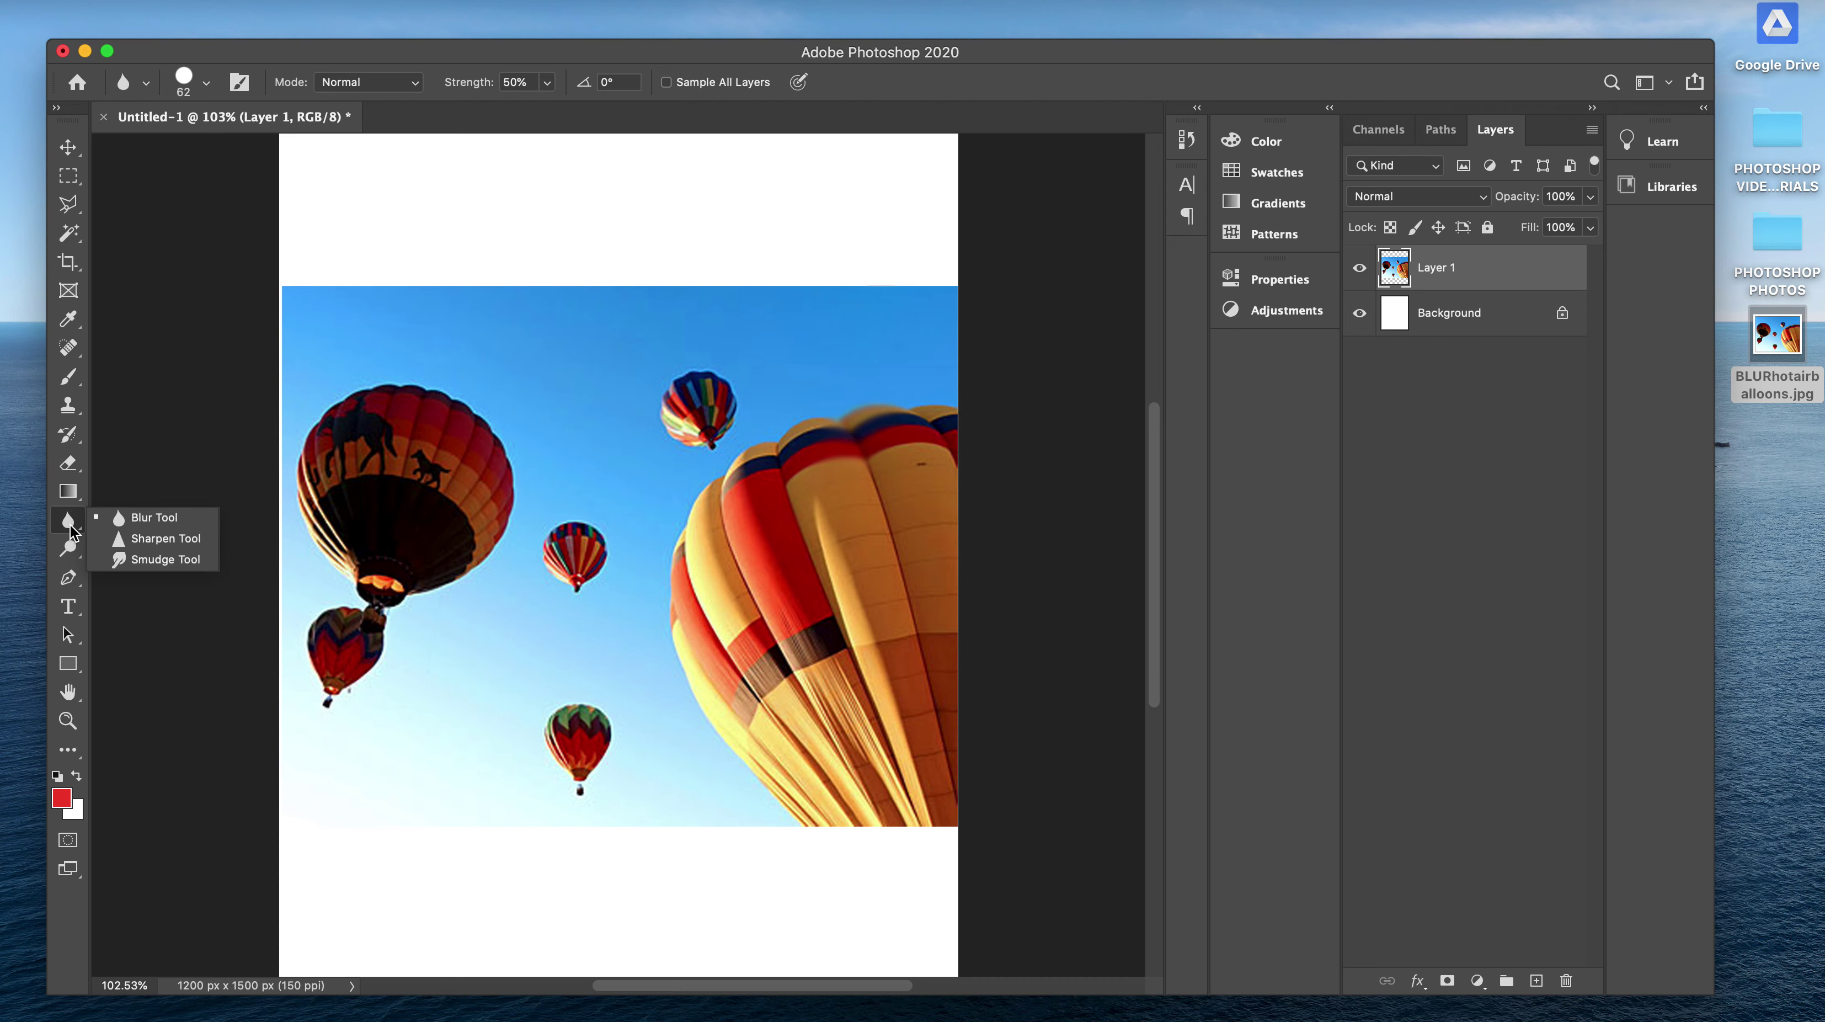
click(157, 537)
click(207, 82)
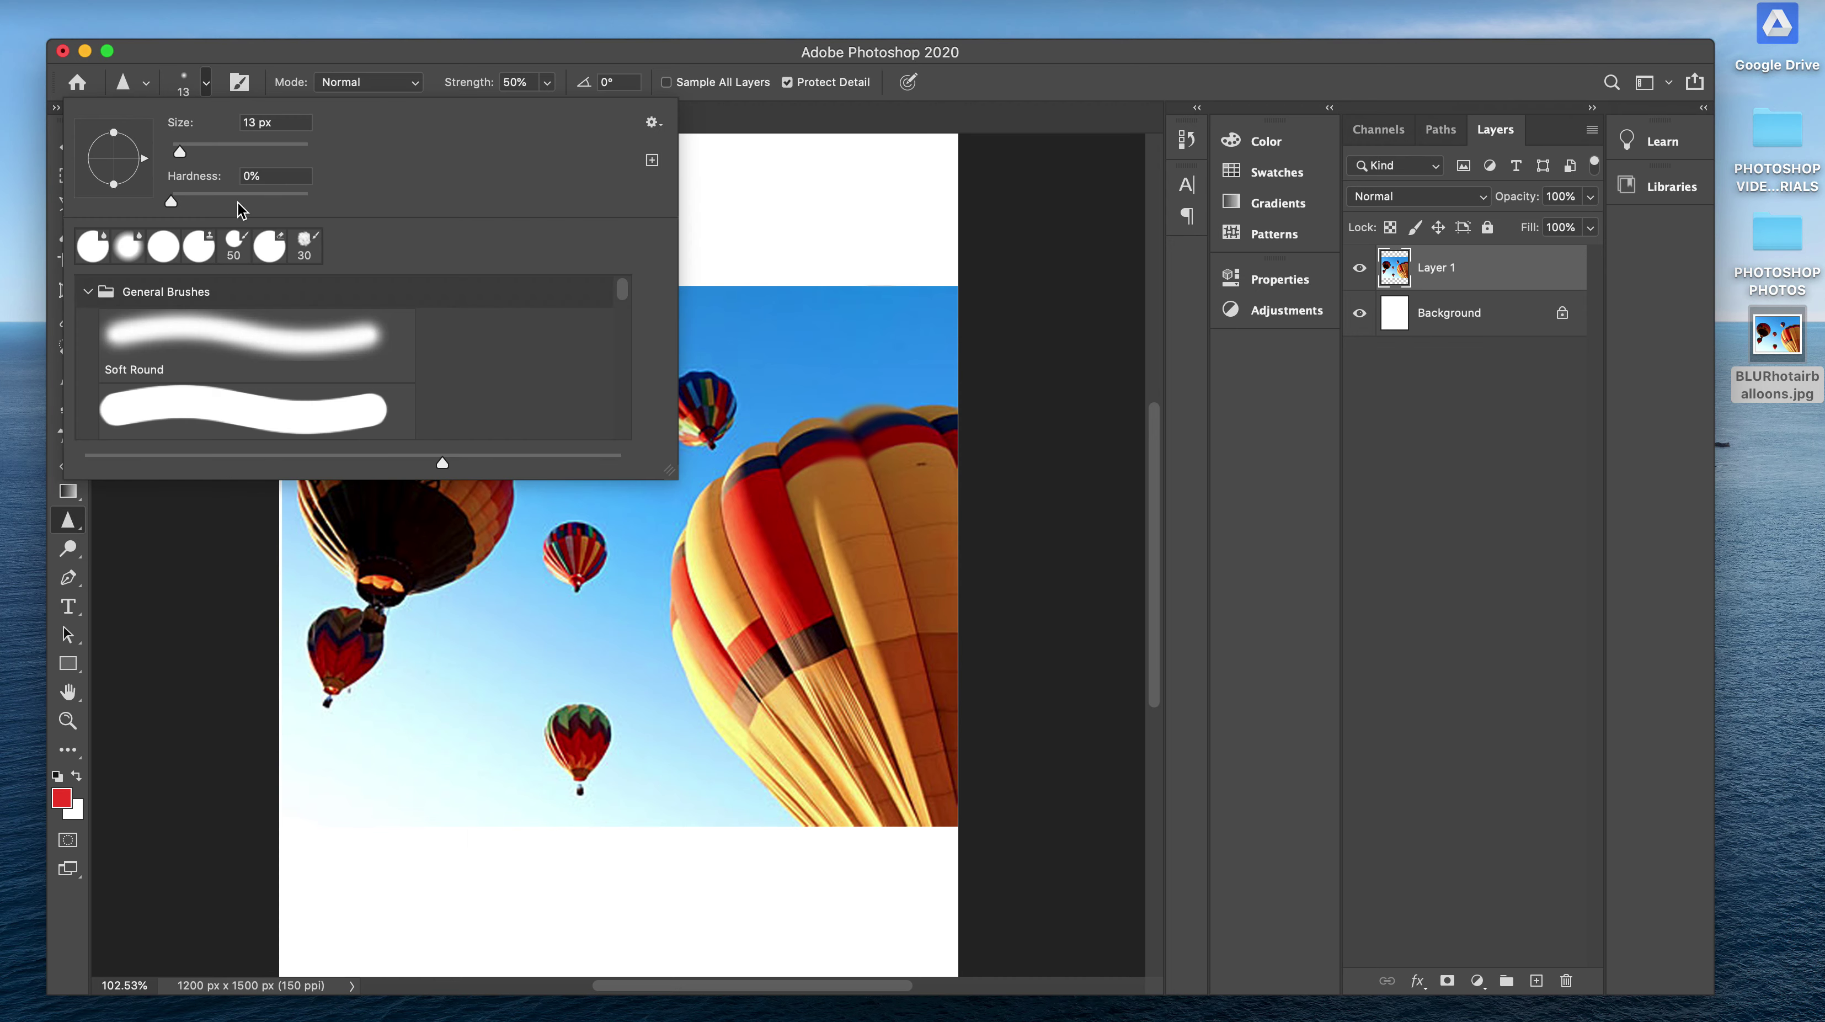
drag(253, 207, 321, 210)
drag(183, 151, 207, 158)
click(737, 658)
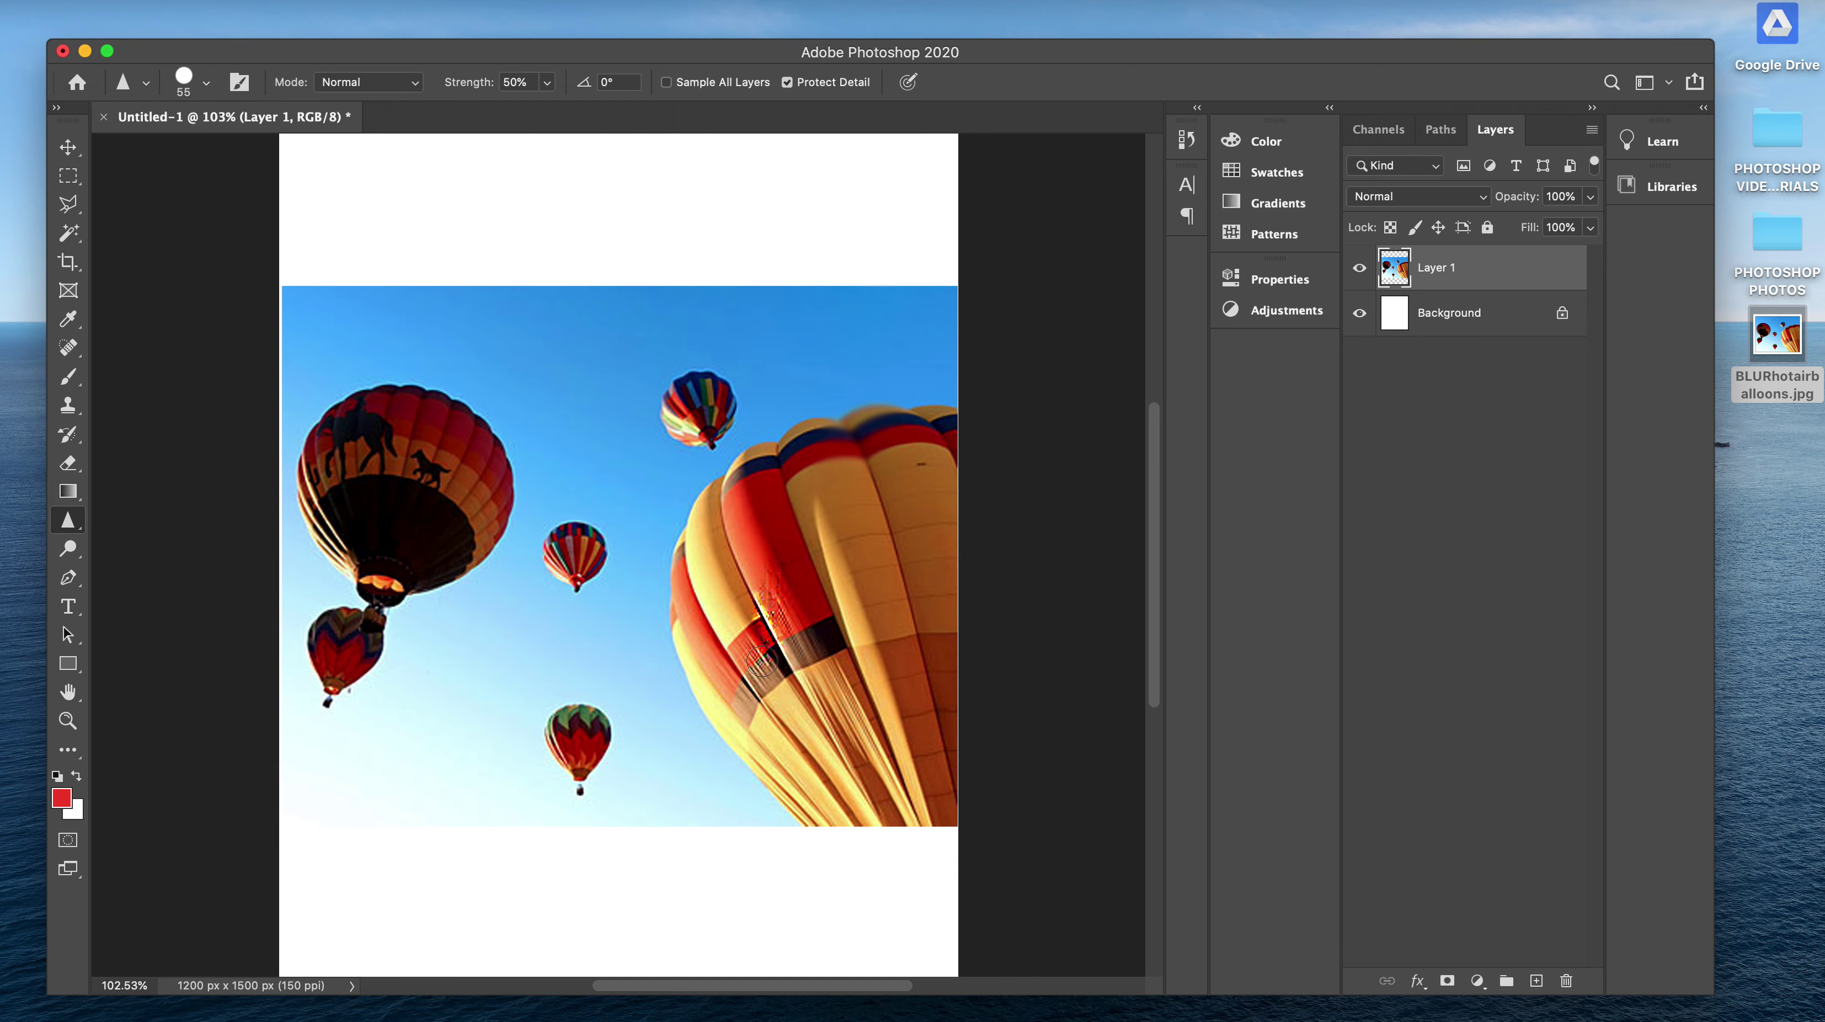
mouse_move(746, 560)
mouse_down()
mouse_move(769, 483)
mouse_move(748, 609)
mouse_move(753, 516)
mouse_up()
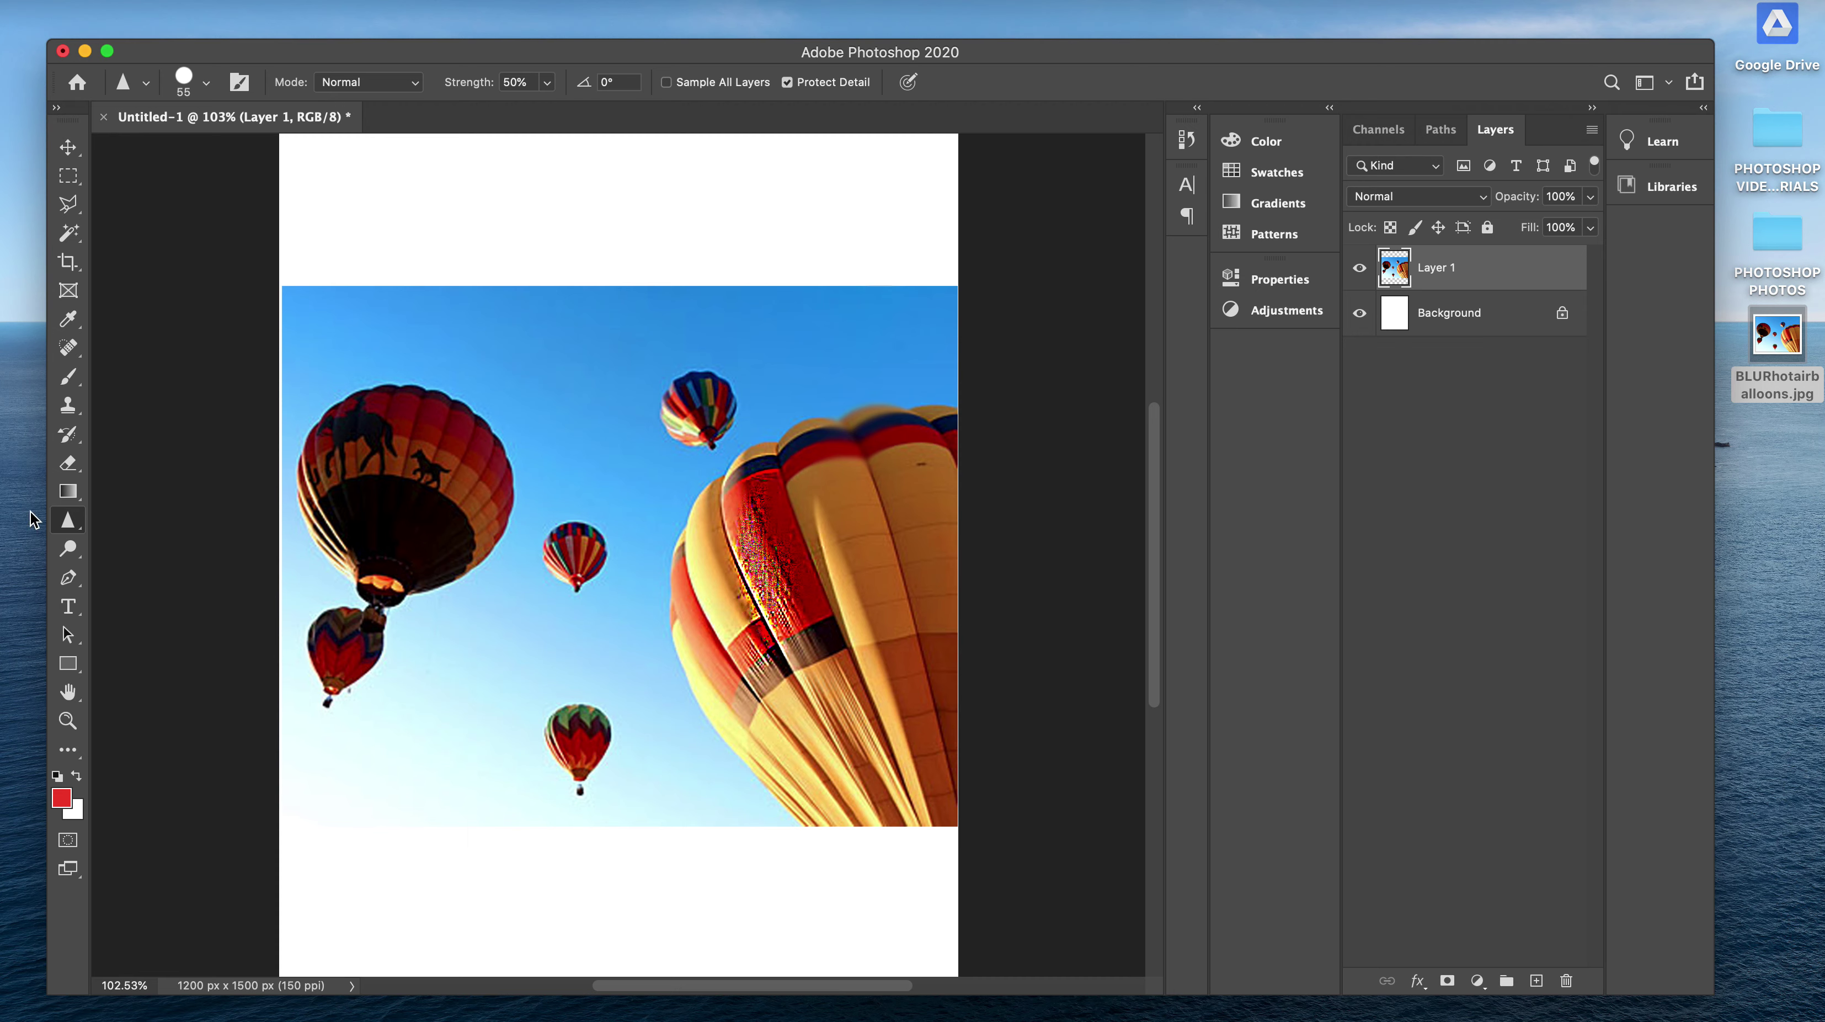
Smudge the large balloon's base, the dark balloon and the sky above the large balloon with the 174 px All Purpose Blend brush
right_click(81, 522)
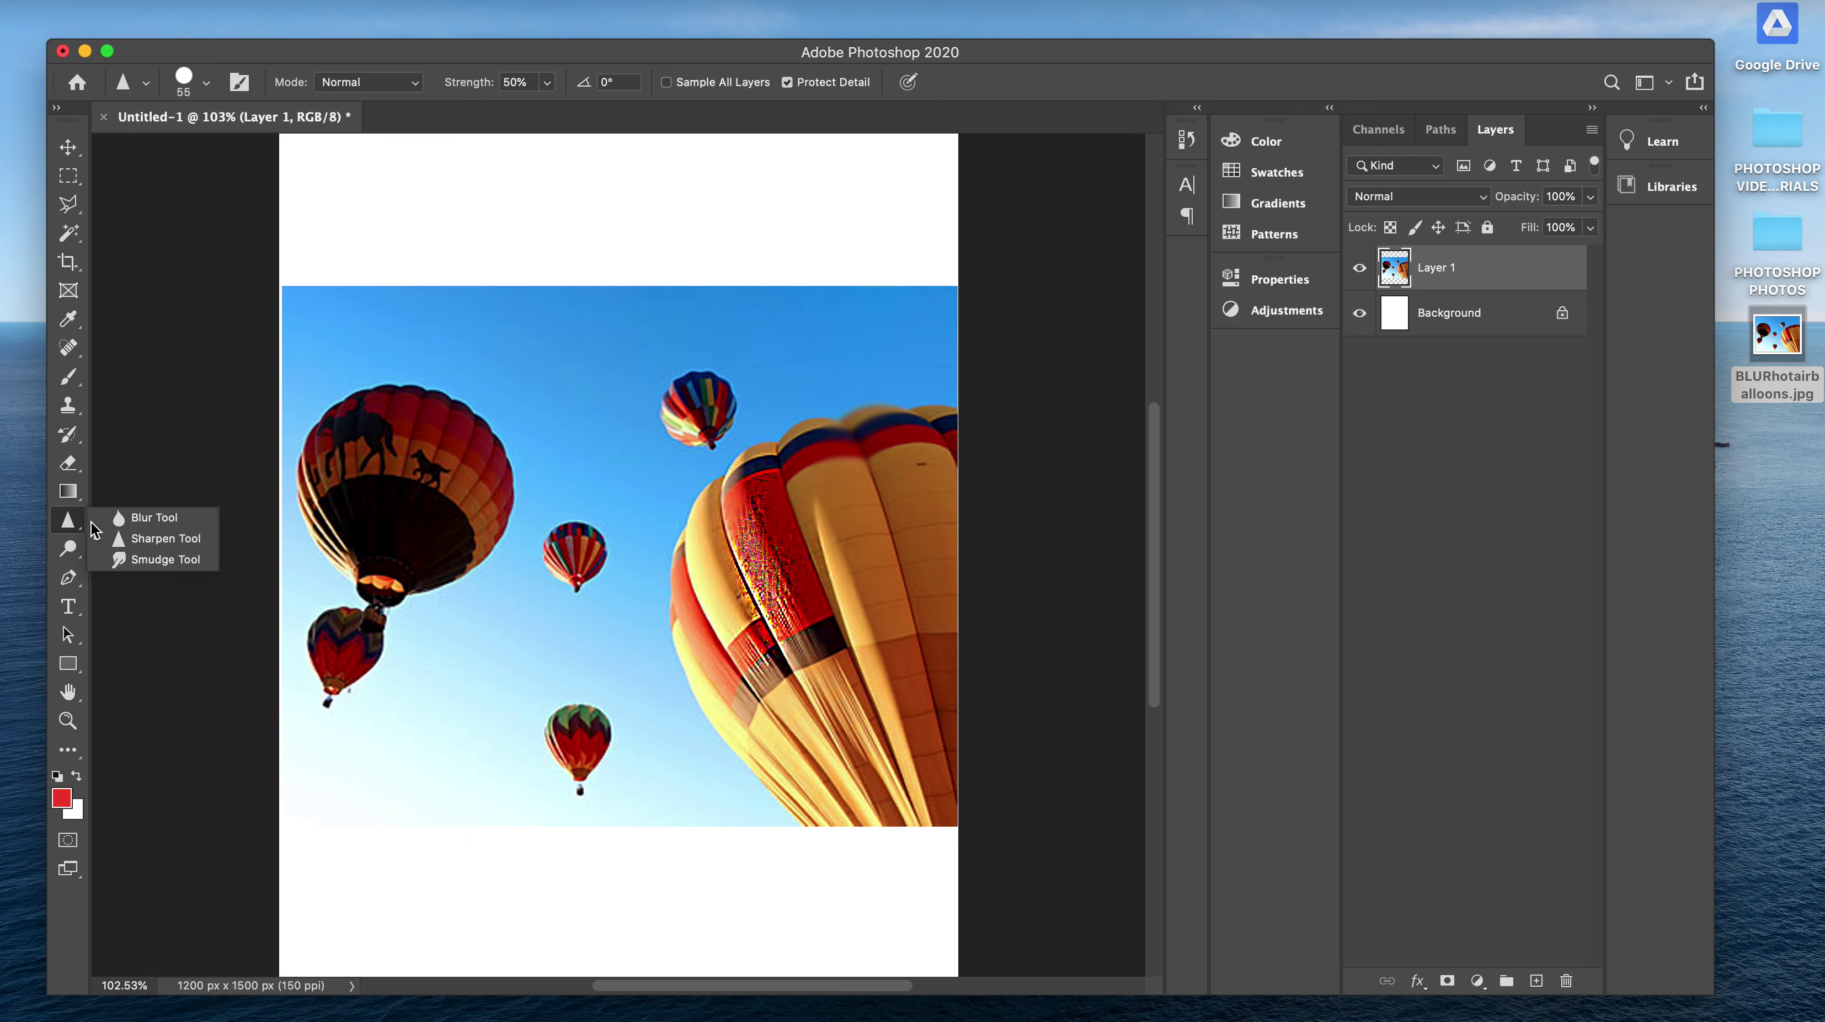
click(150, 560)
click(210, 84)
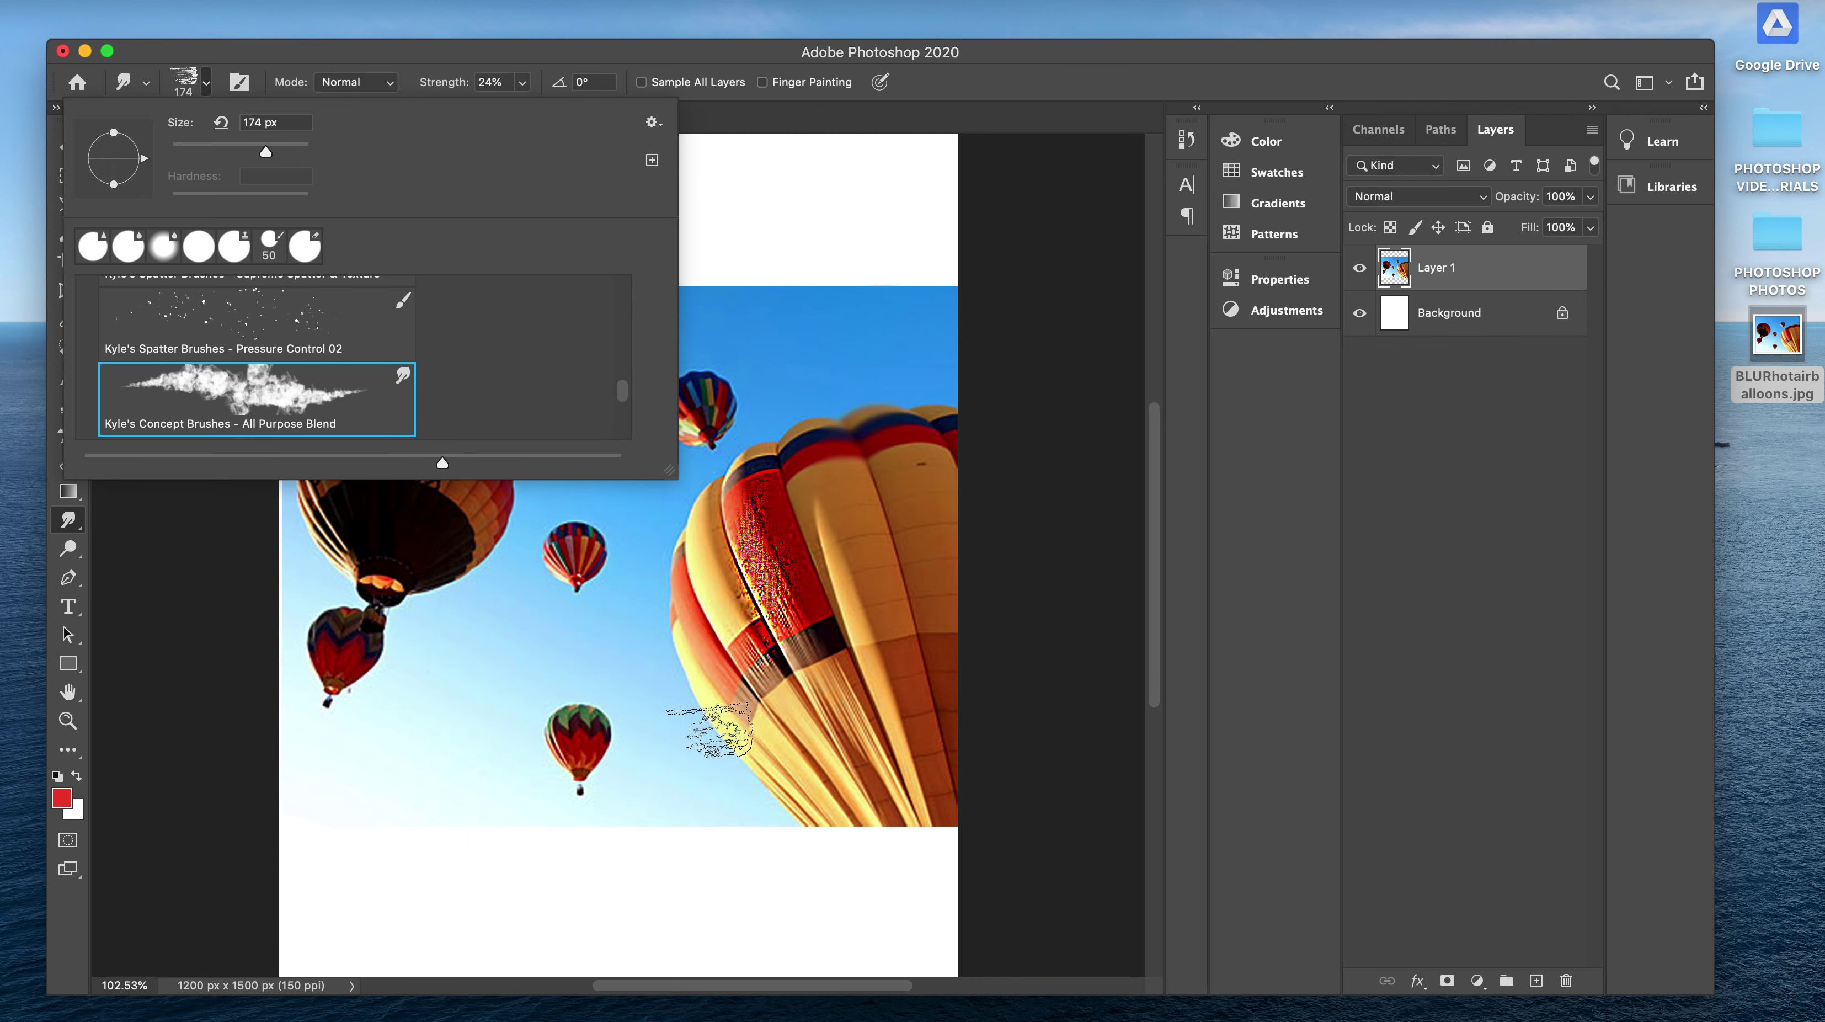
click(726, 733)
mouse_move(726, 733)
mouse_down()
mouse_move(812, 733)
mouse_move(769, 733)
mouse_up()
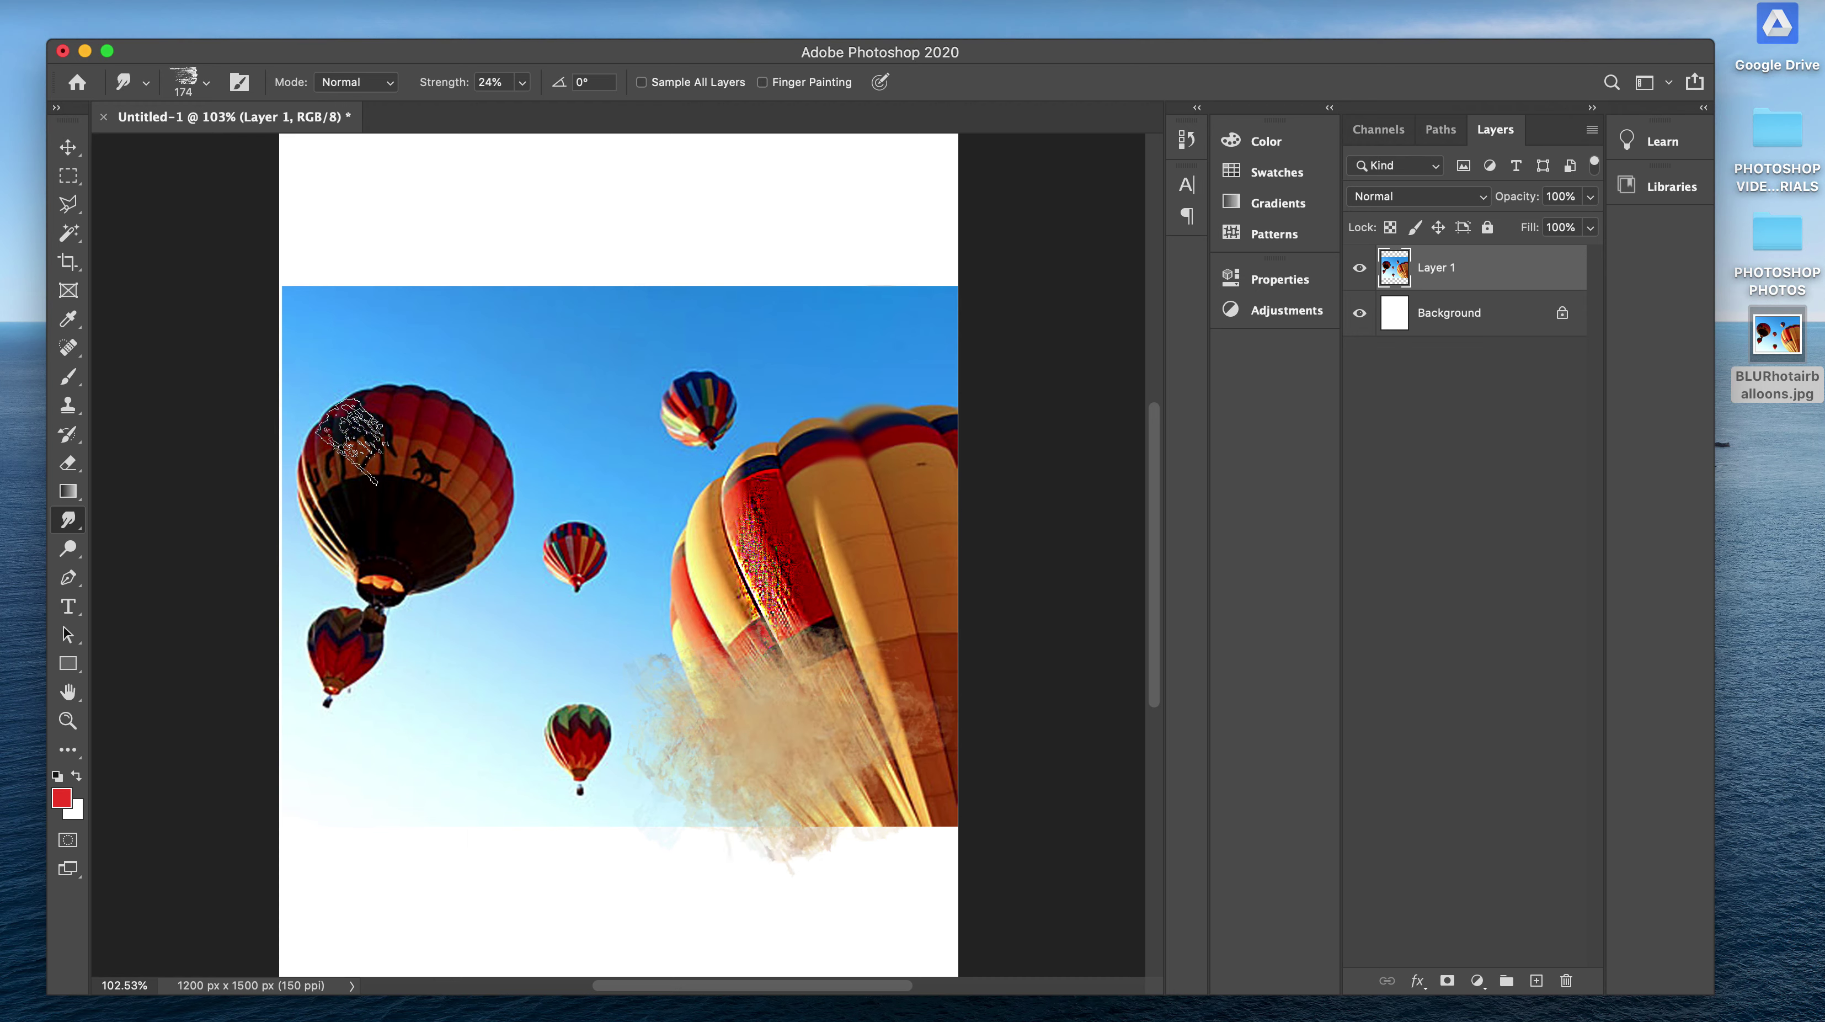
mouse_move(356, 438)
mouse_down()
mouse_move(427, 390)
mouse_move(325, 437)
mouse_up()
mouse_move(930, 337)
mouse_down()
mouse_move(844, 229)
mouse_move(923, 429)
mouse_move(848, 205)
mouse_up()
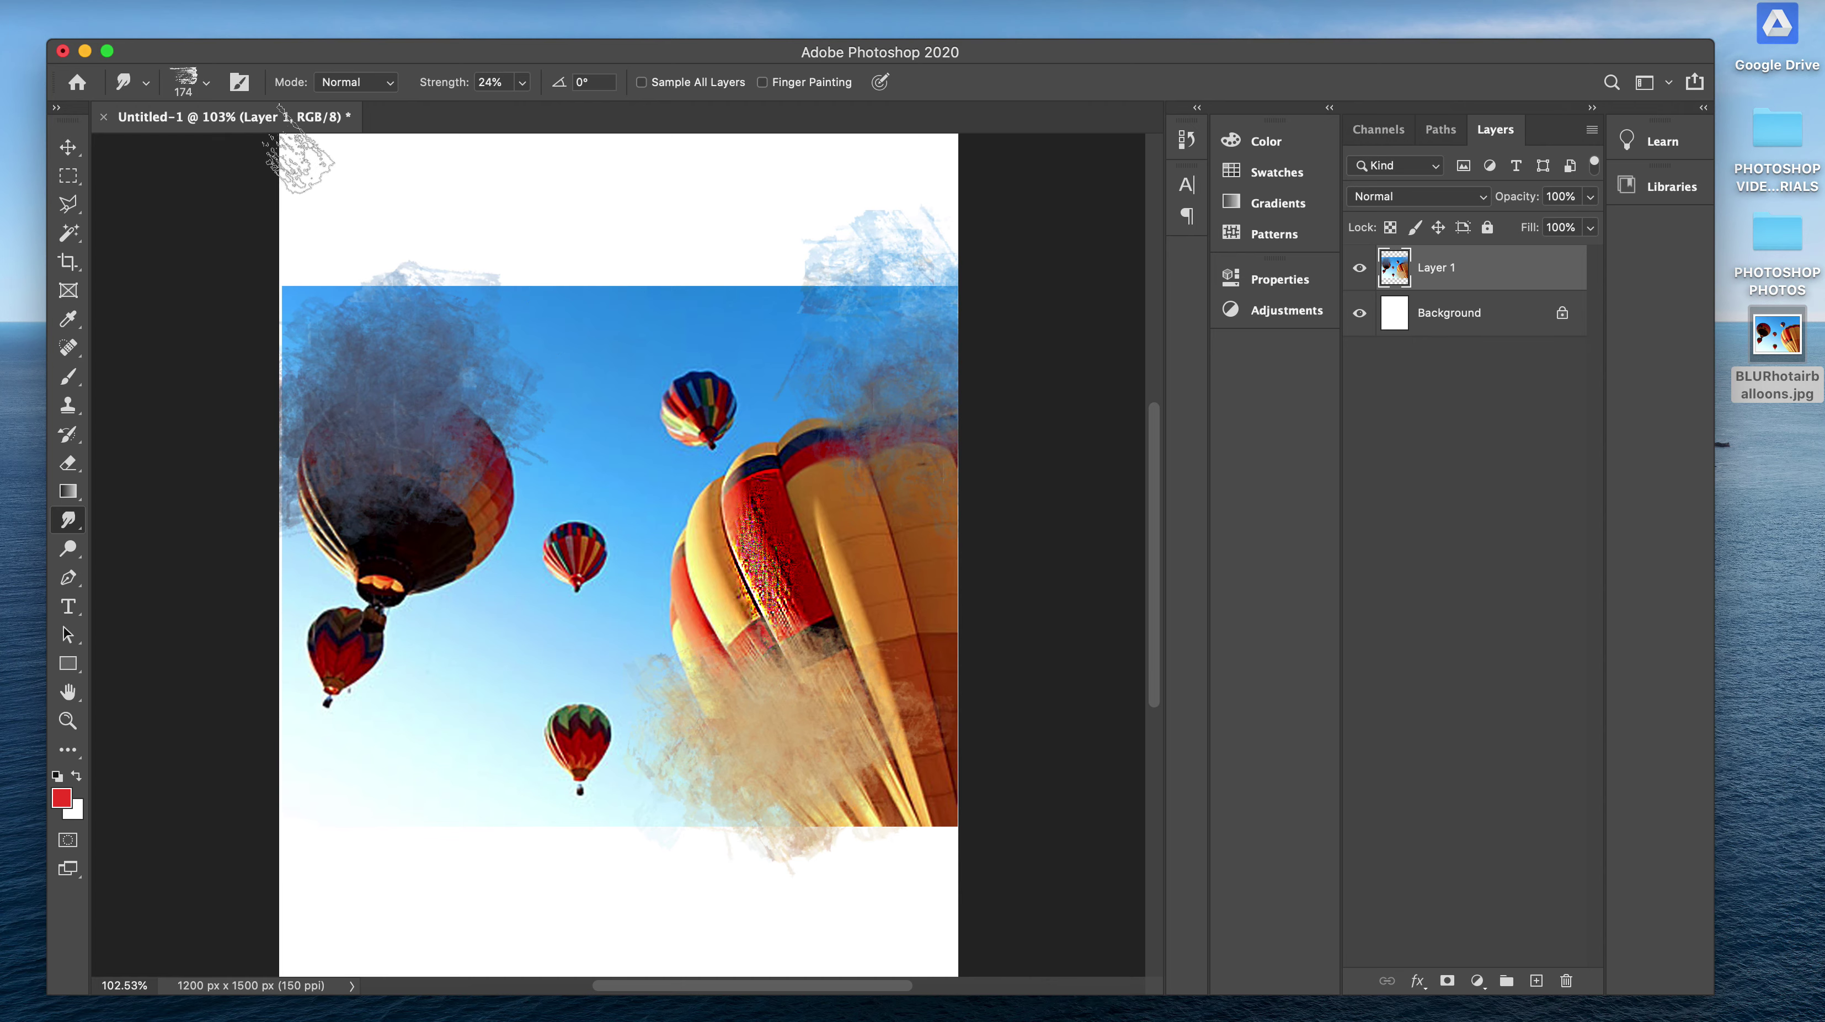
Undo all the smudge strokes and the sharpening of the large balloon's red stripe
click(207, 2)
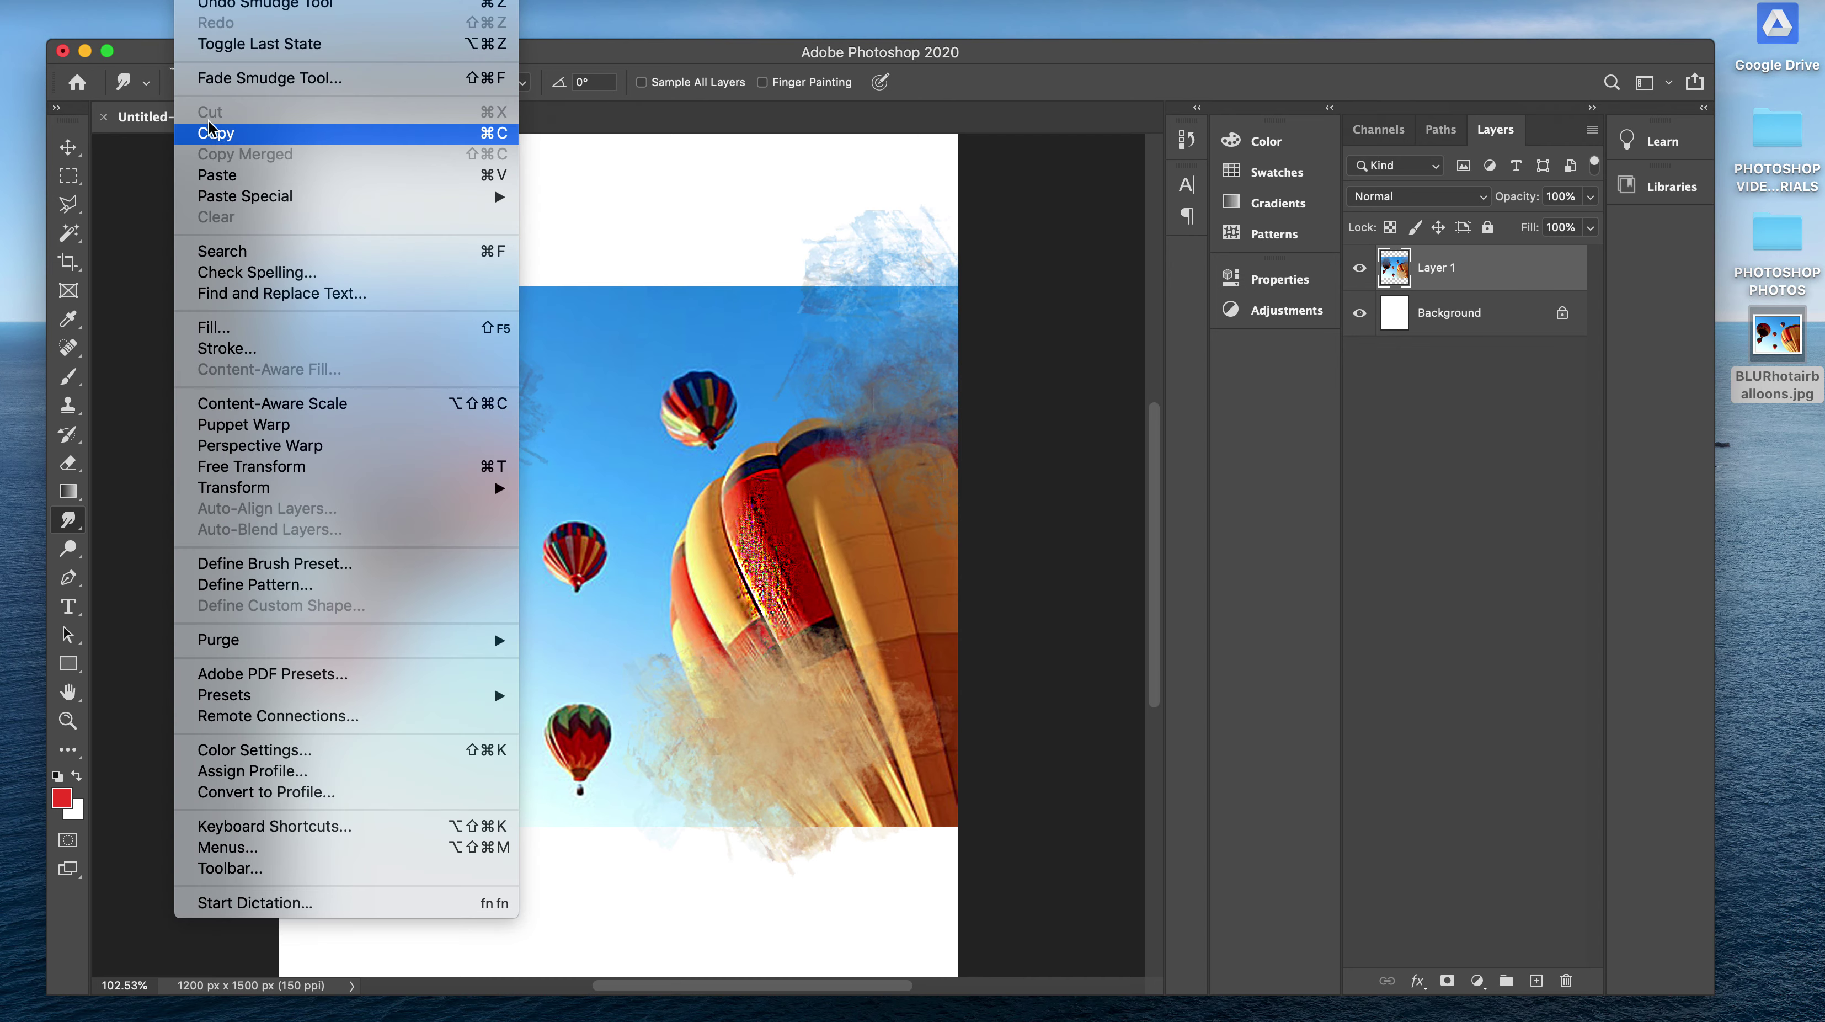
click(208, 5)
click(208, 1)
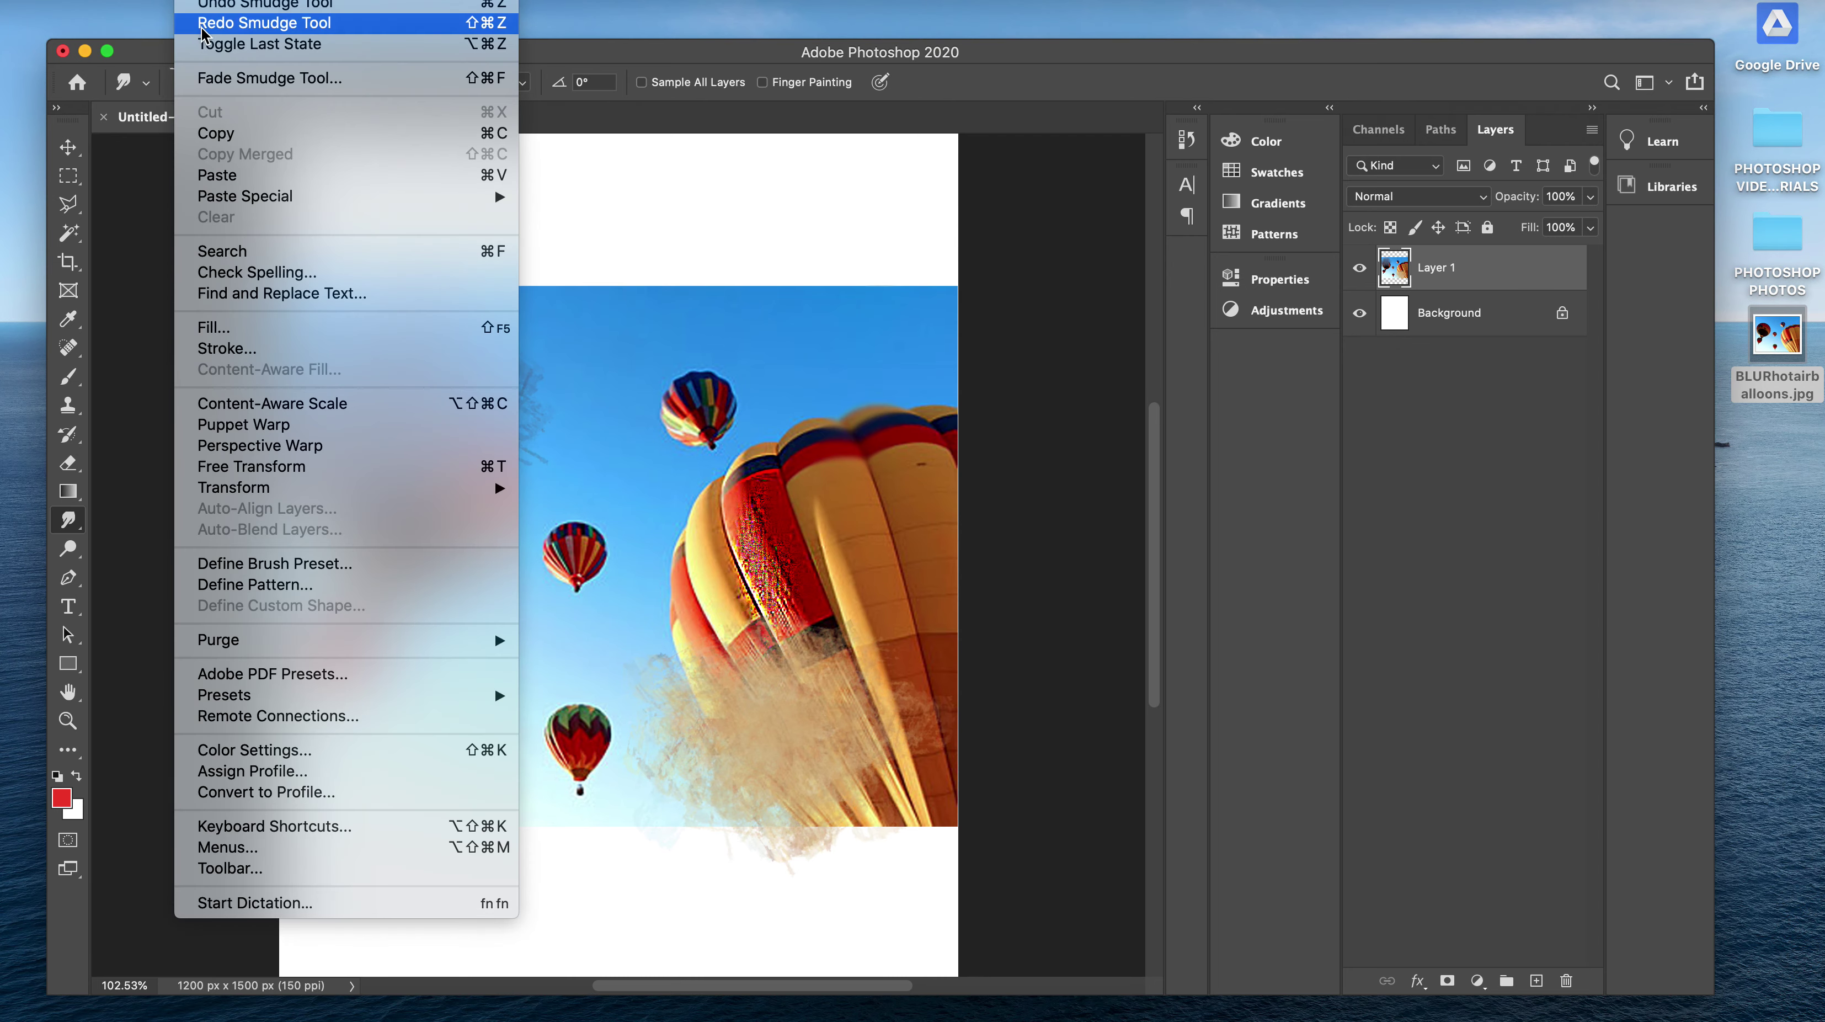
click(208, 5)
click(208, 2)
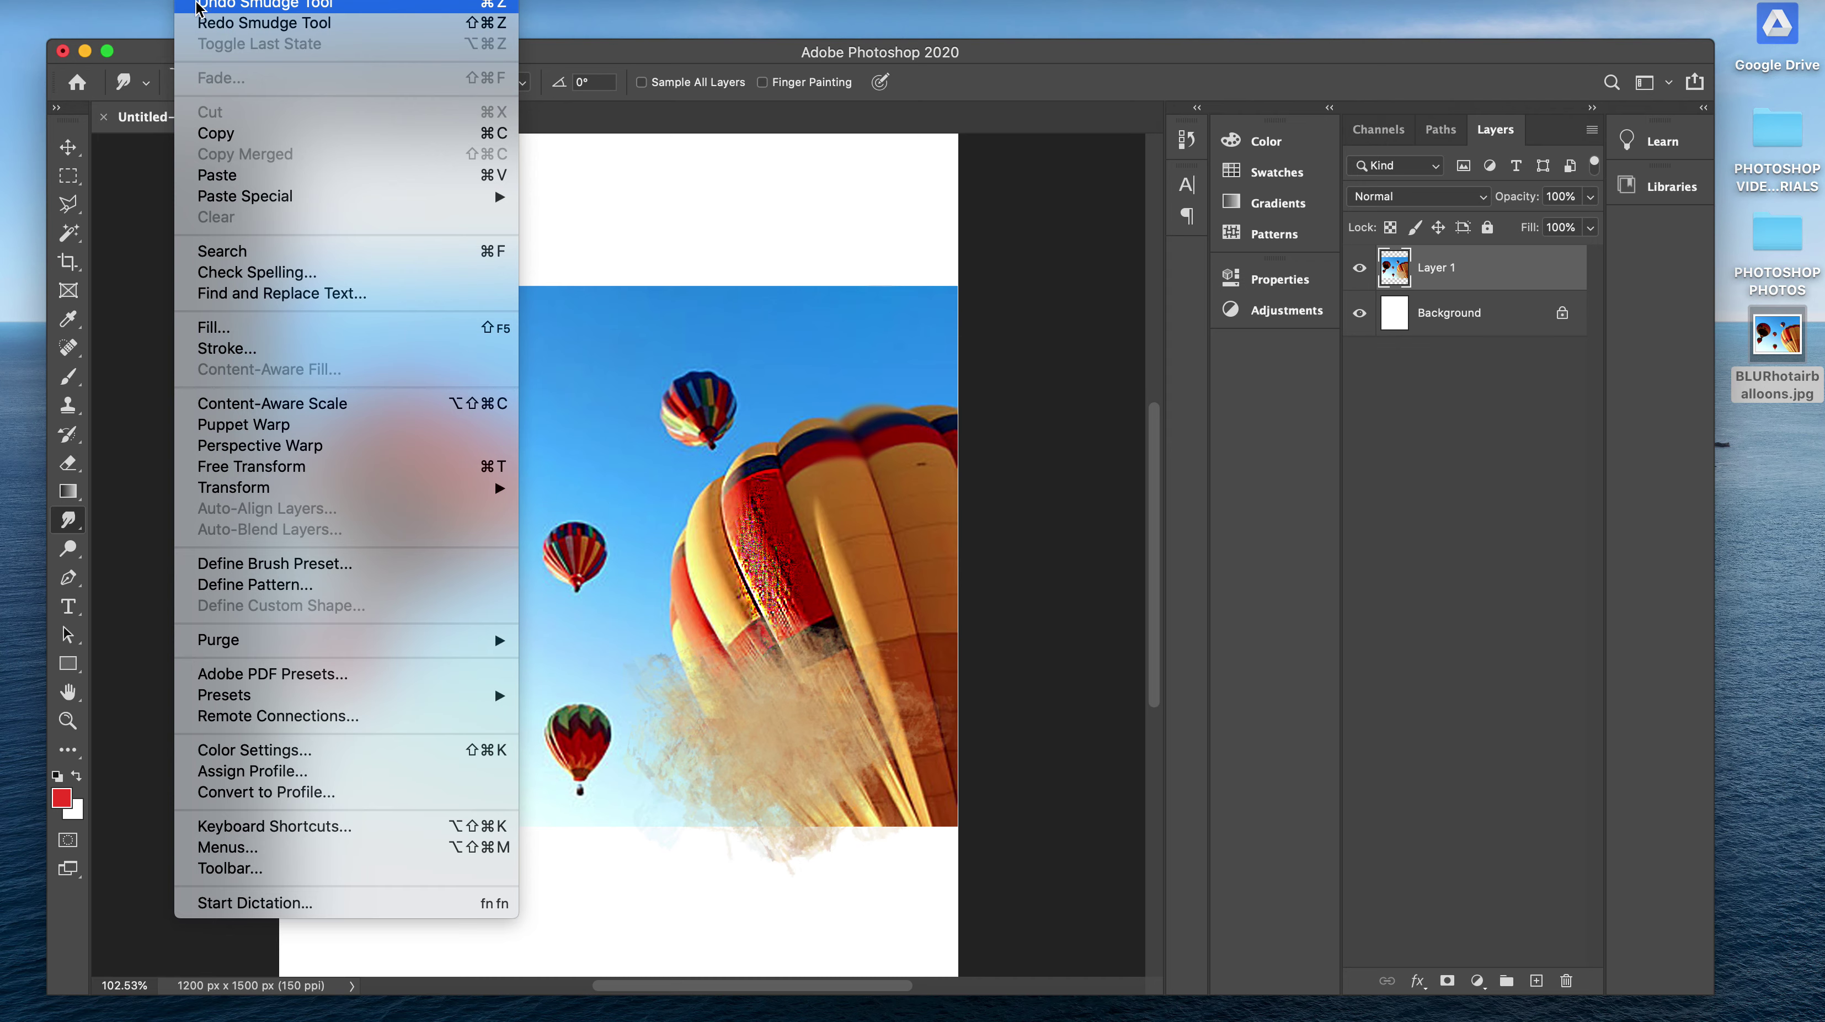
click(208, 5)
click(207, 1)
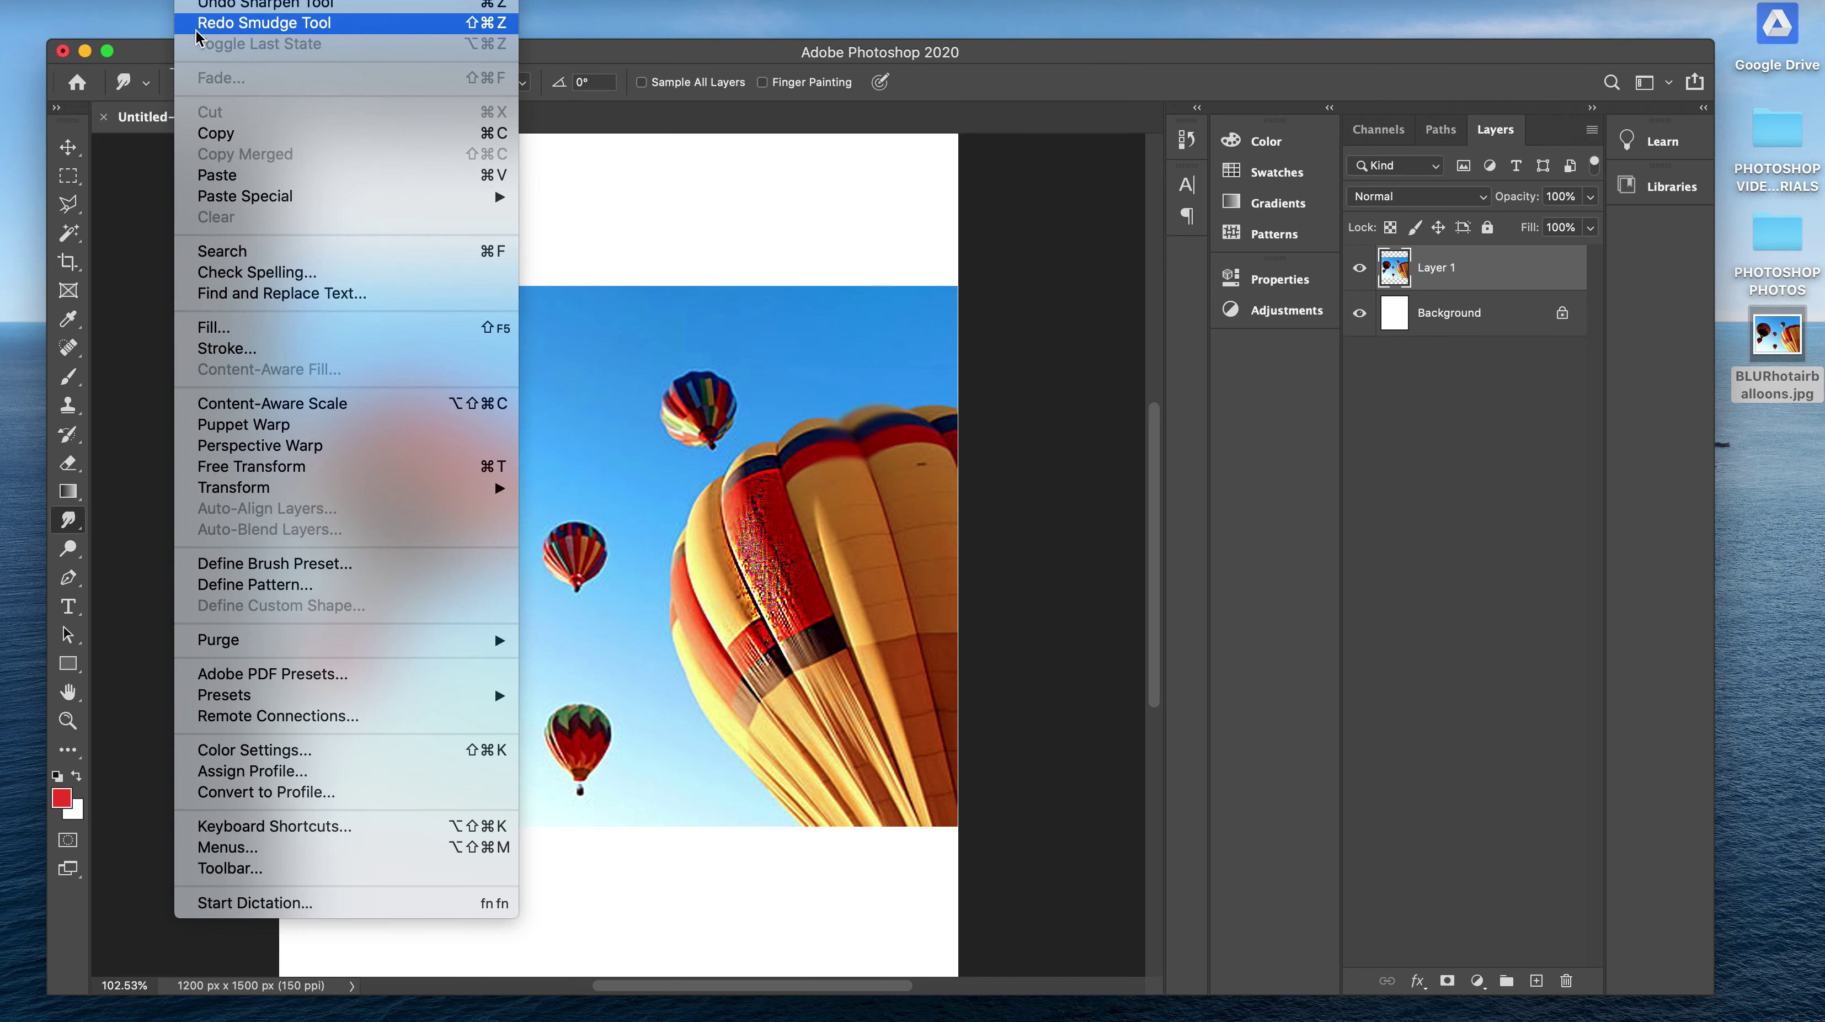
click(207, 3)
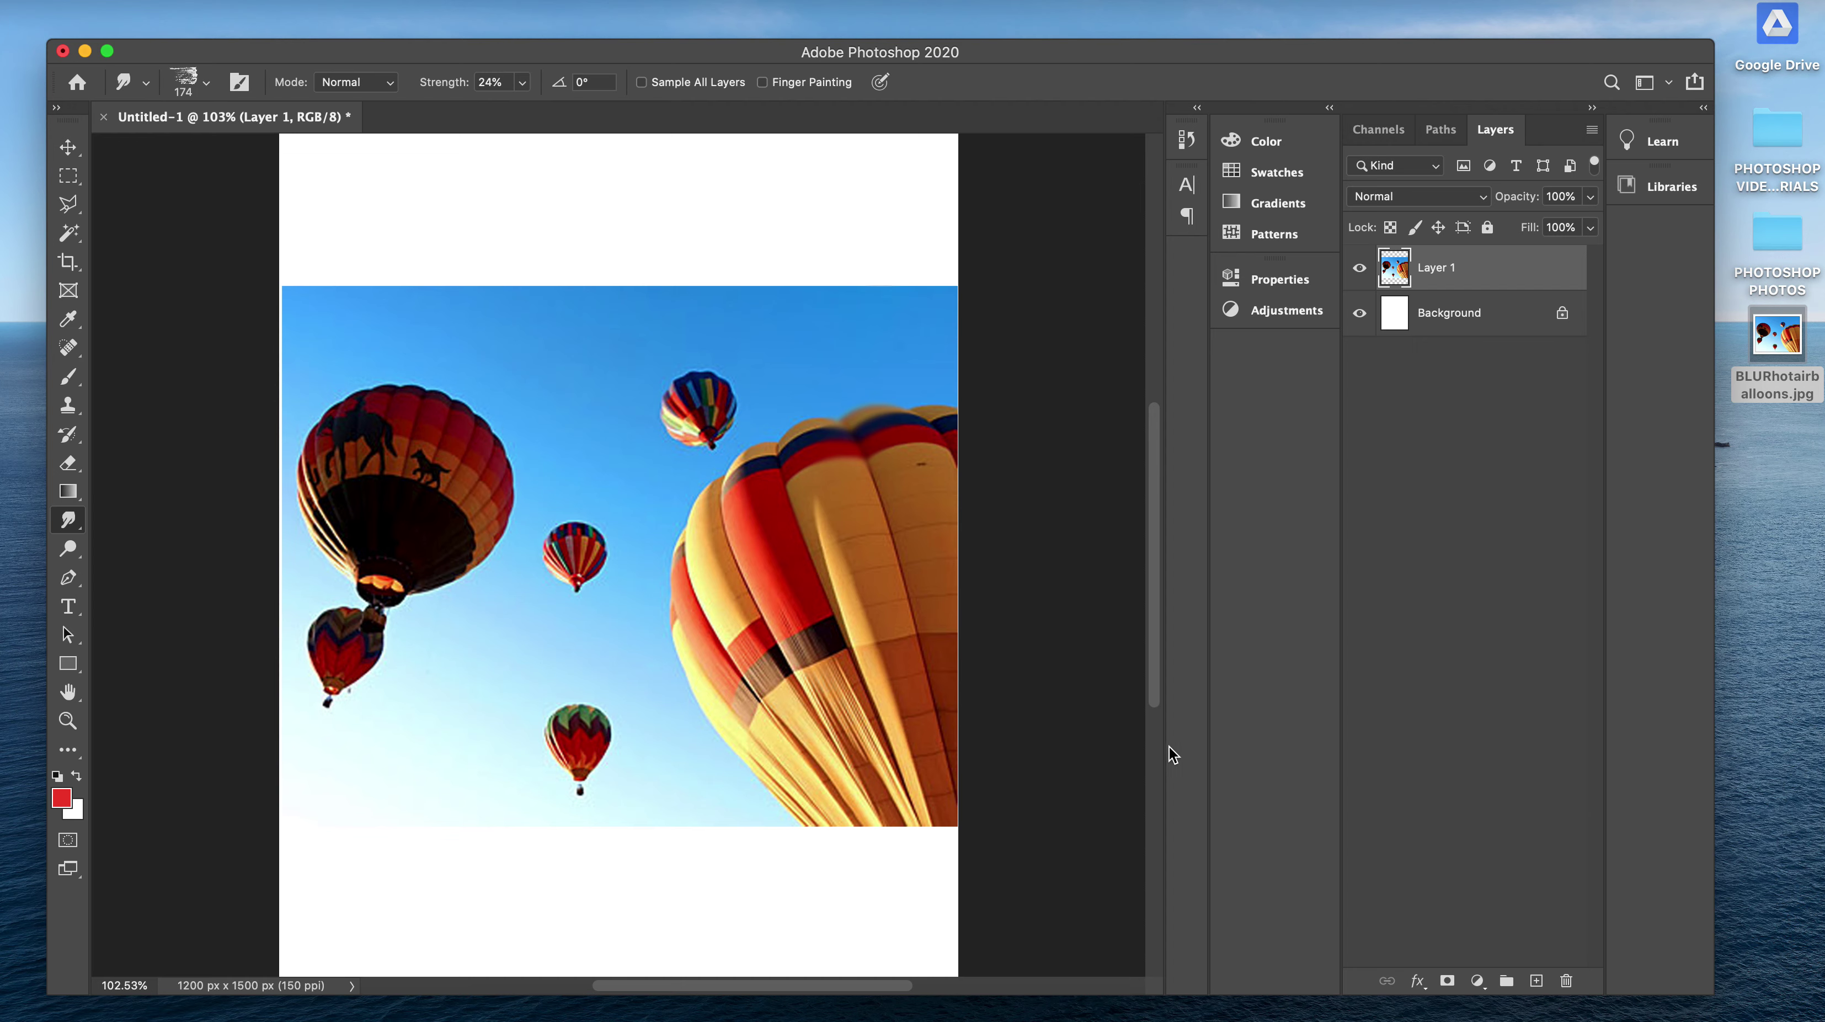
Make a rectangular selection across the large balloon's lower middle and blur the area inside it
click(73, 183)
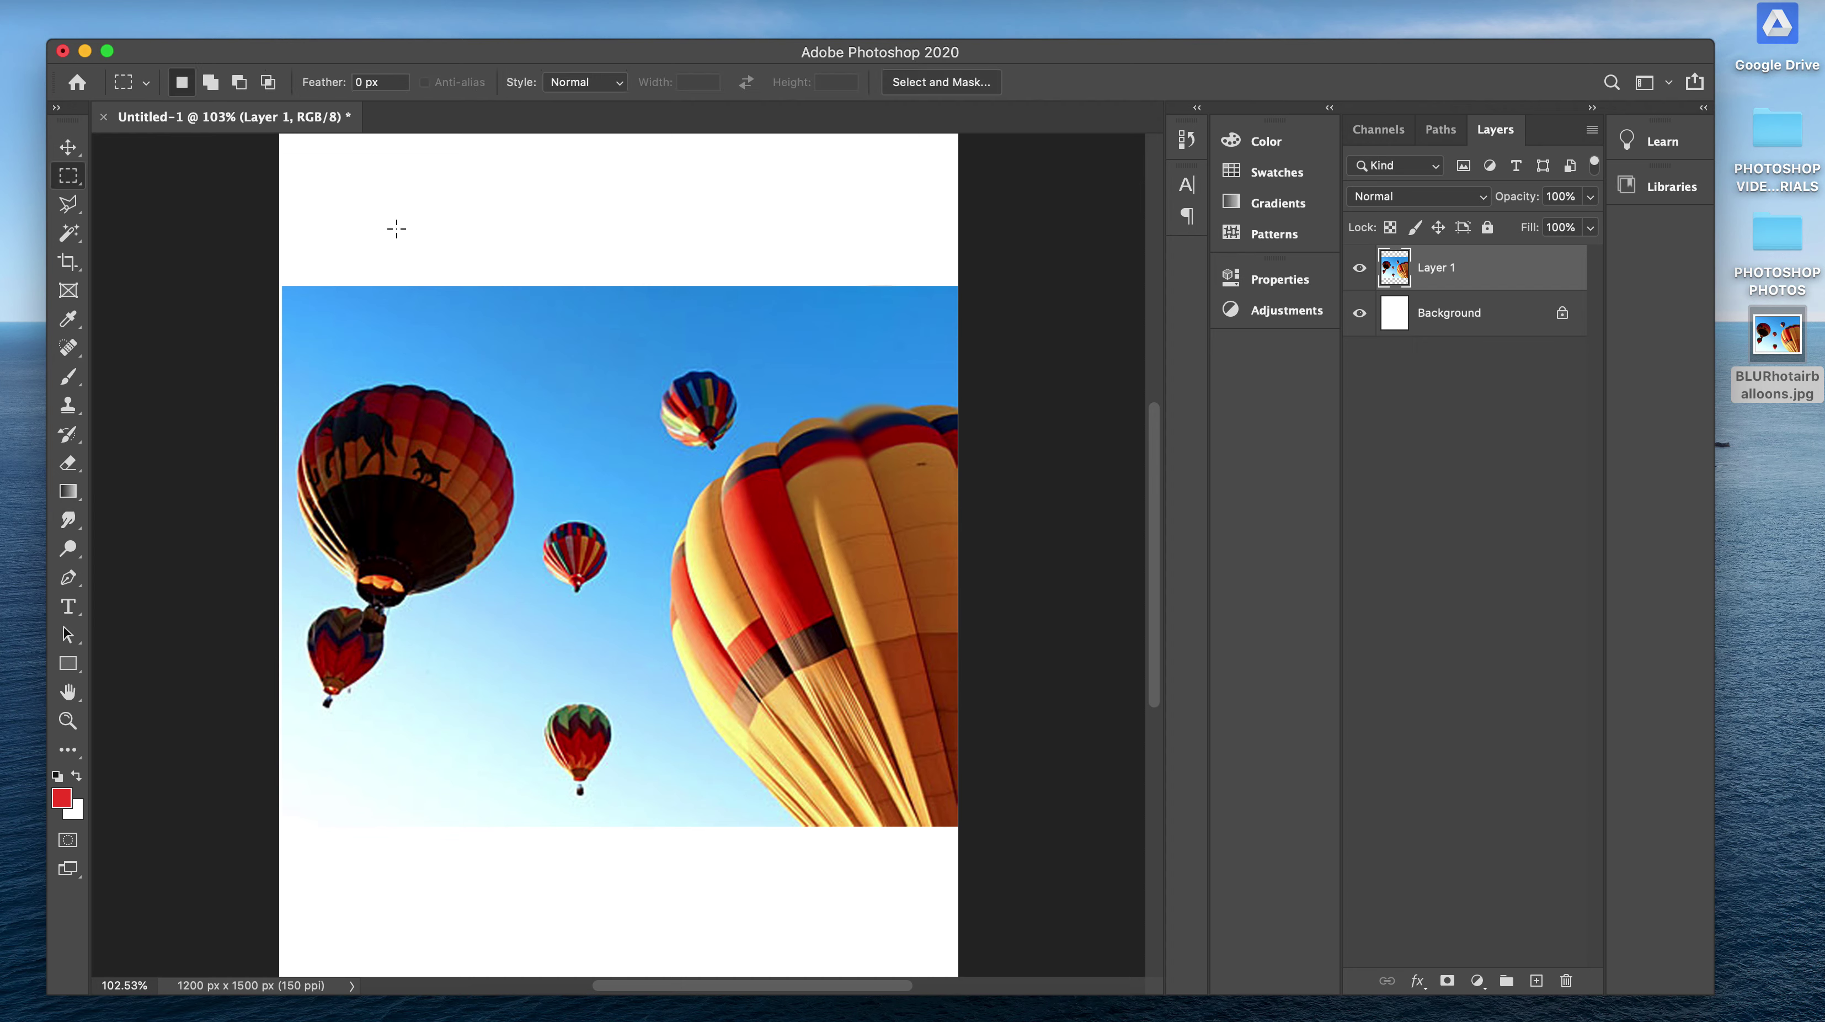
drag(704, 570, 917, 736)
drag(69, 520, 143, 517)
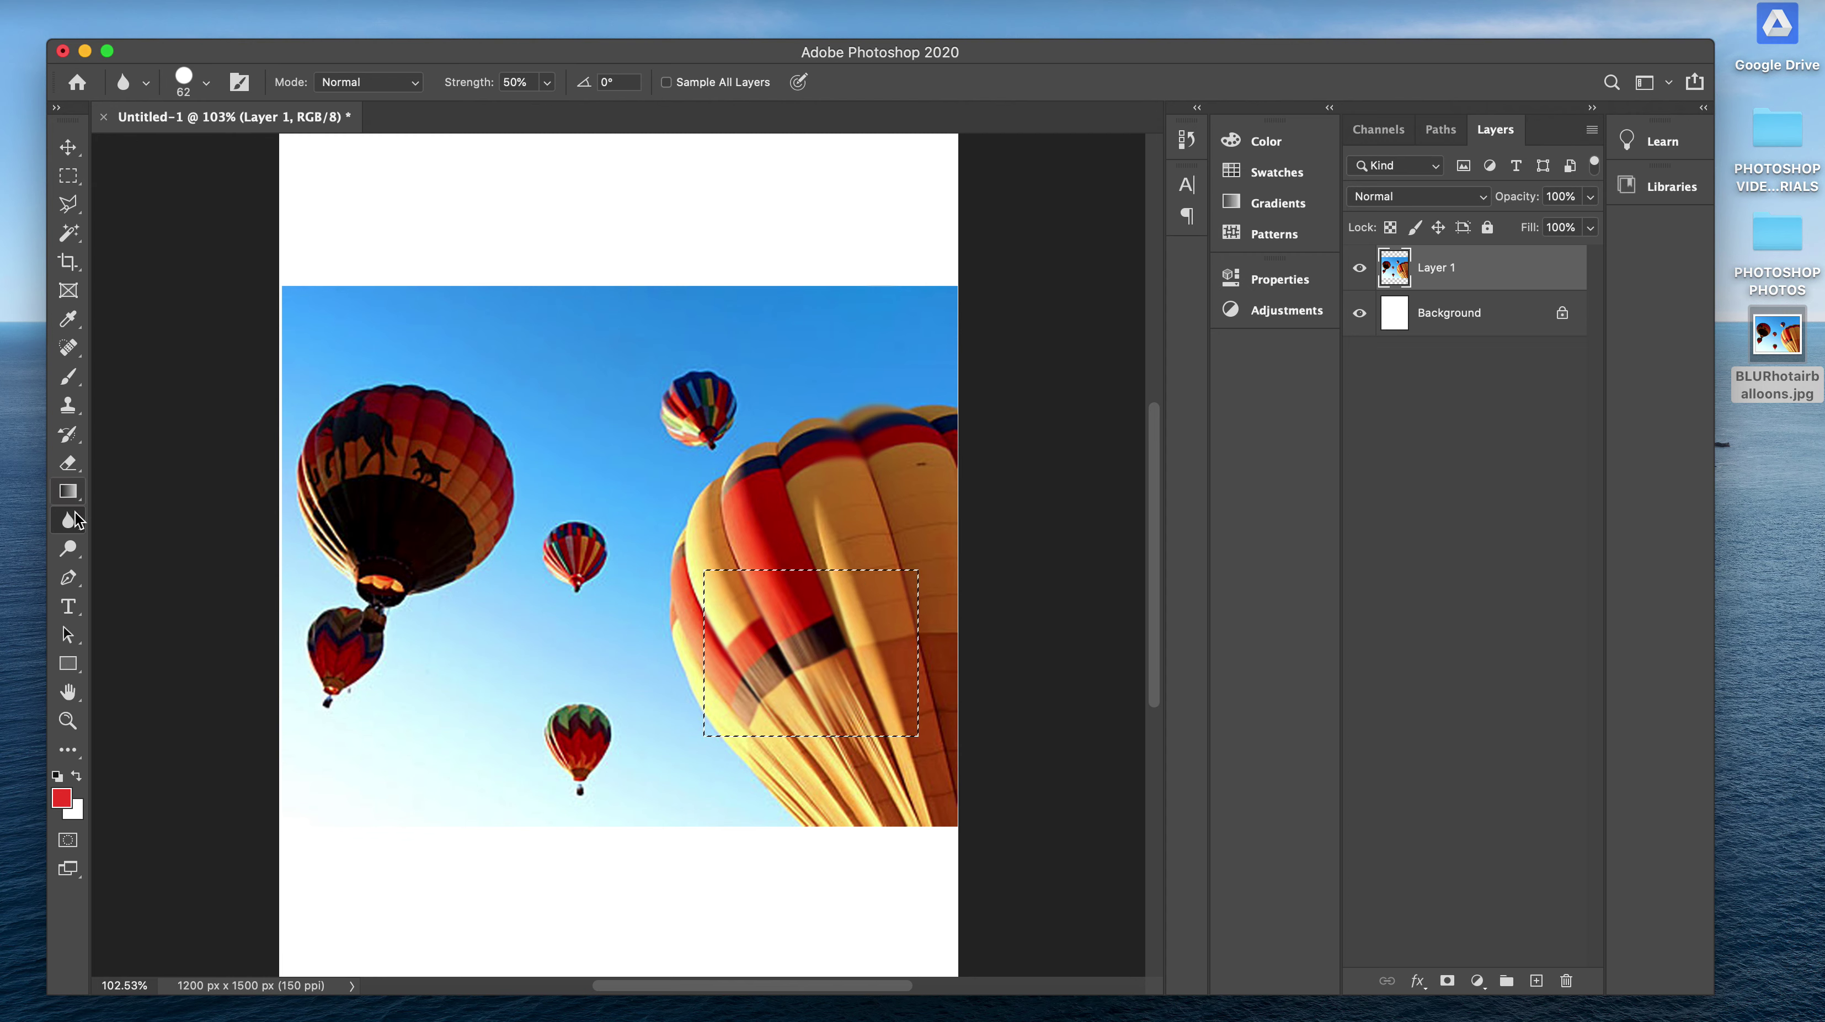
Sharpen the selected area, smudge it into an even brown patch, and clear the selection
drag(74, 516, 164, 538)
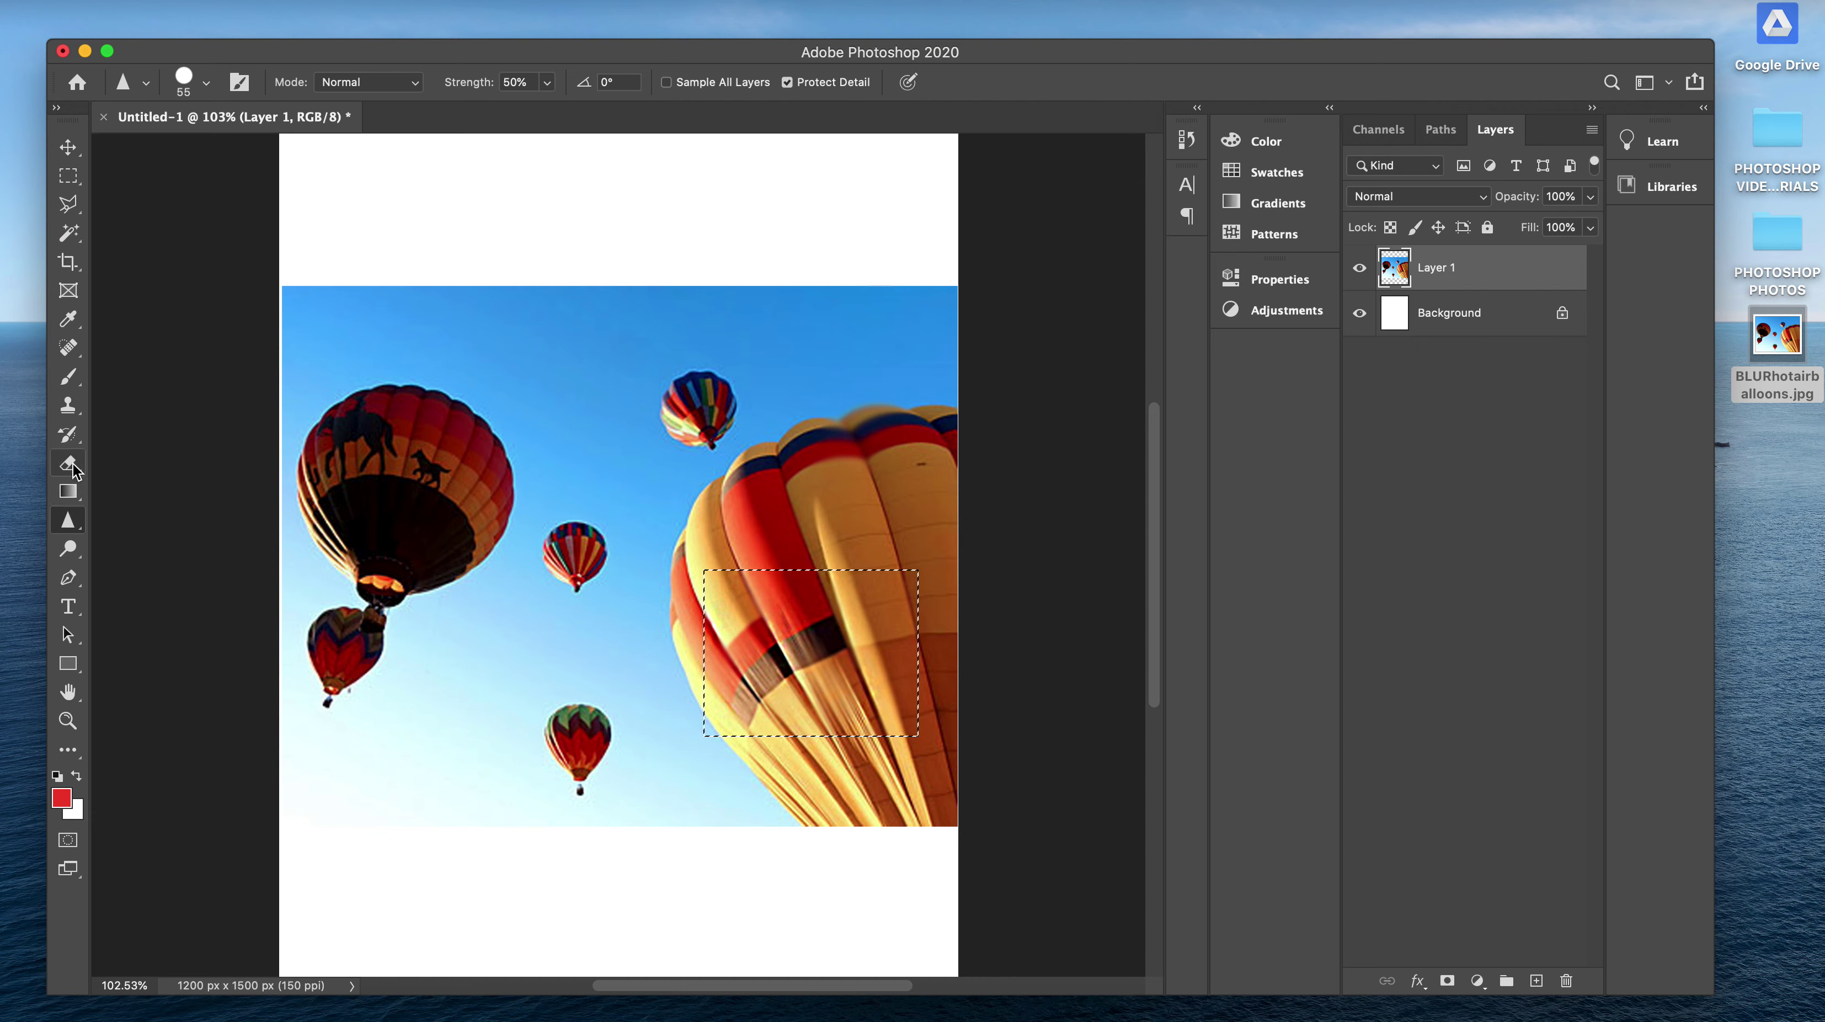
drag(76, 522, 140, 559)
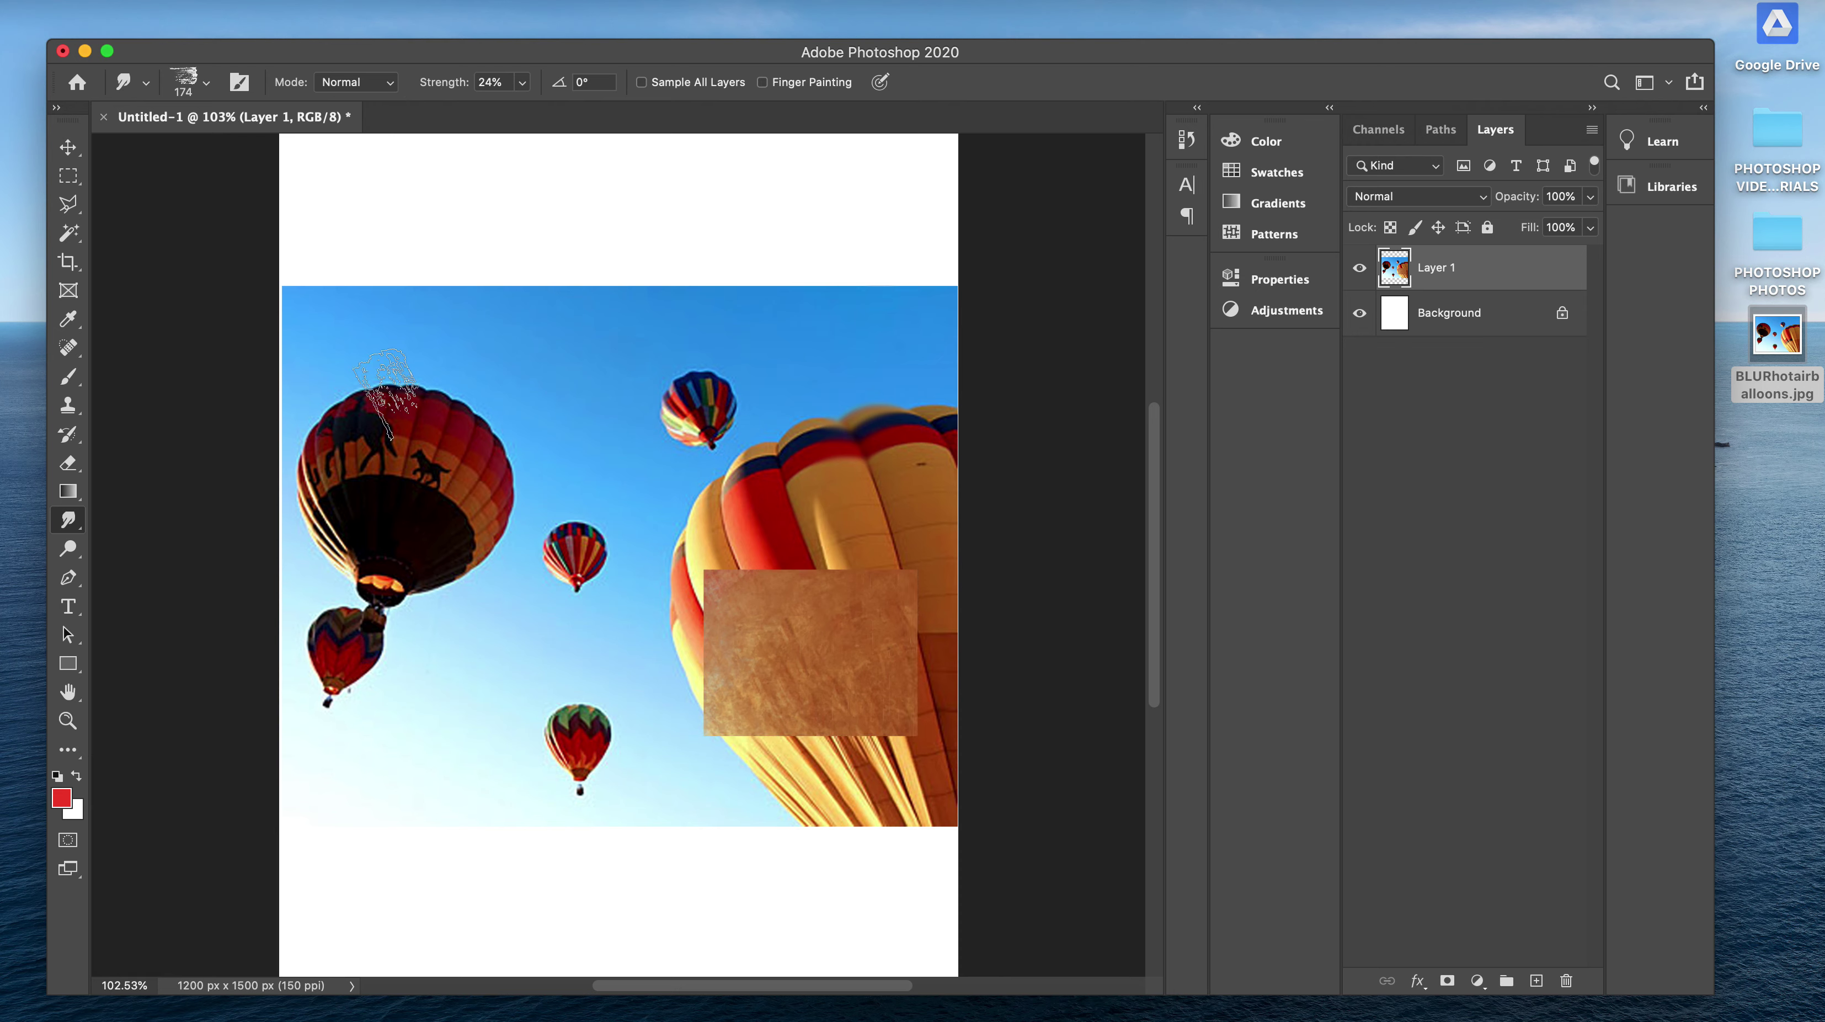
key(super+d)
Start a Save As to the Desktop and name the file BLUR SHARPEN SMUDGE followed by the author's surname
click(164, 2)
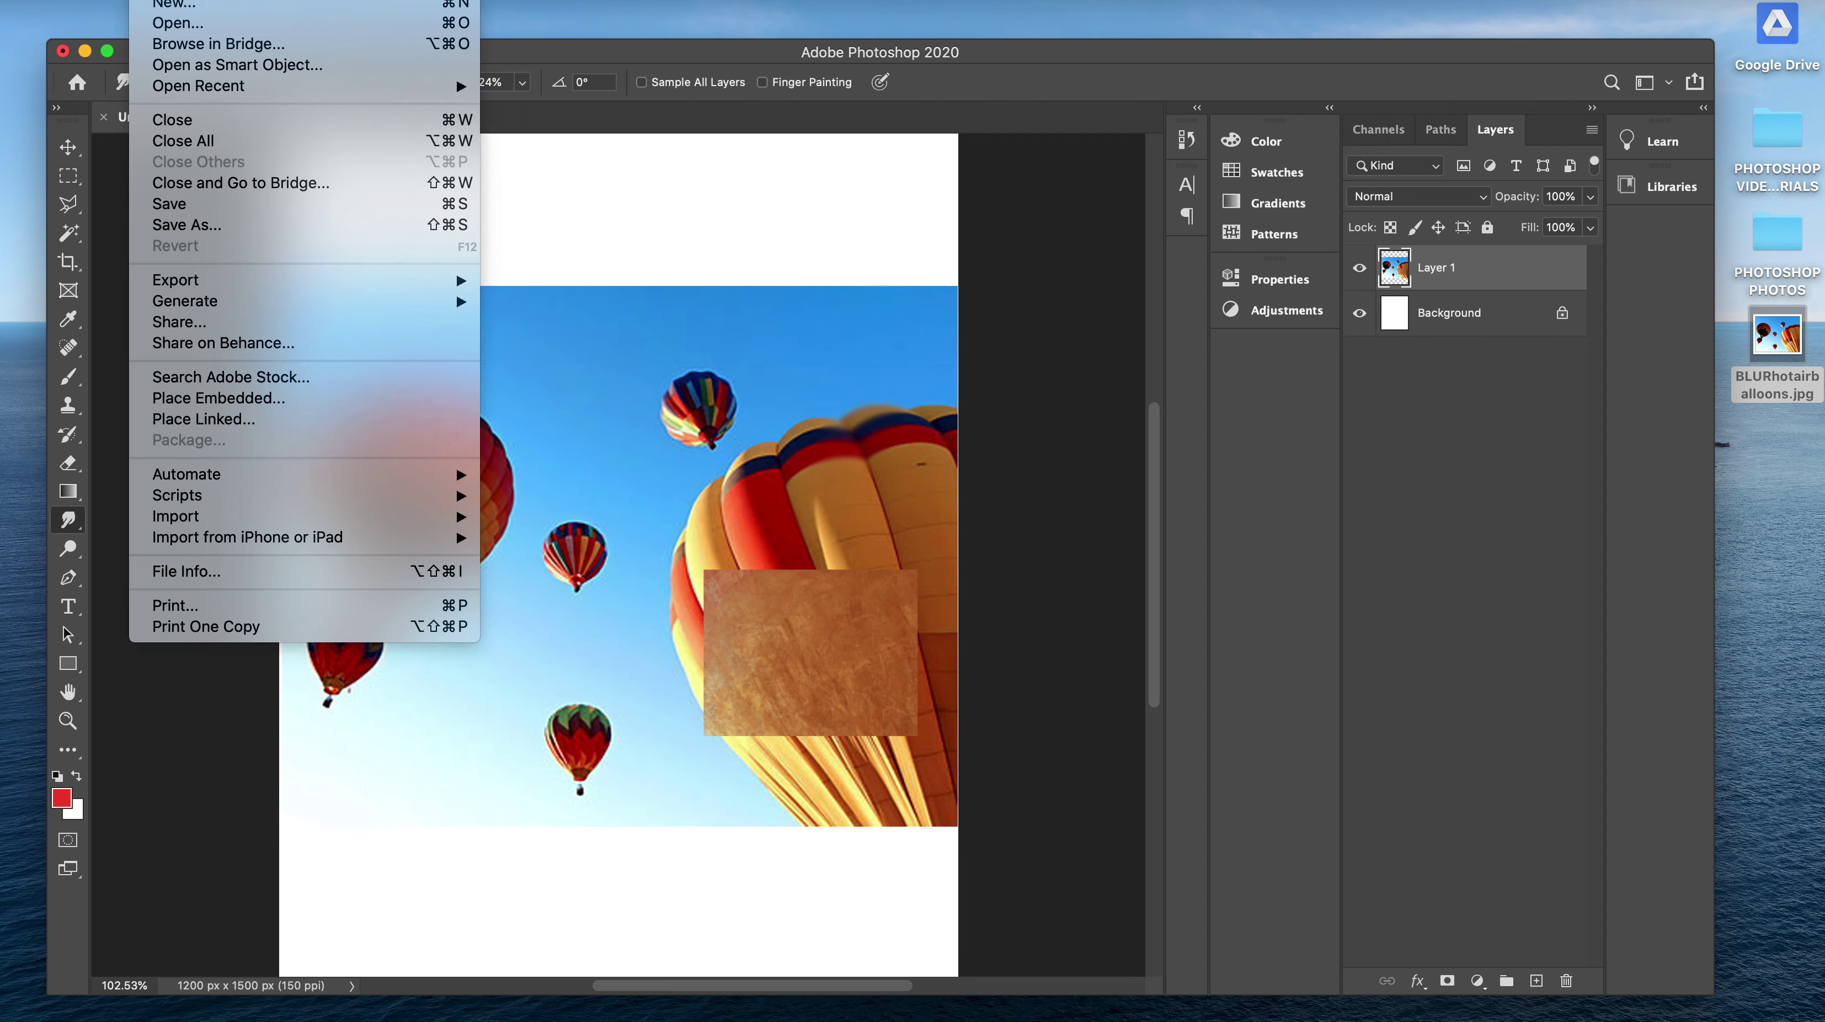
click(188, 225)
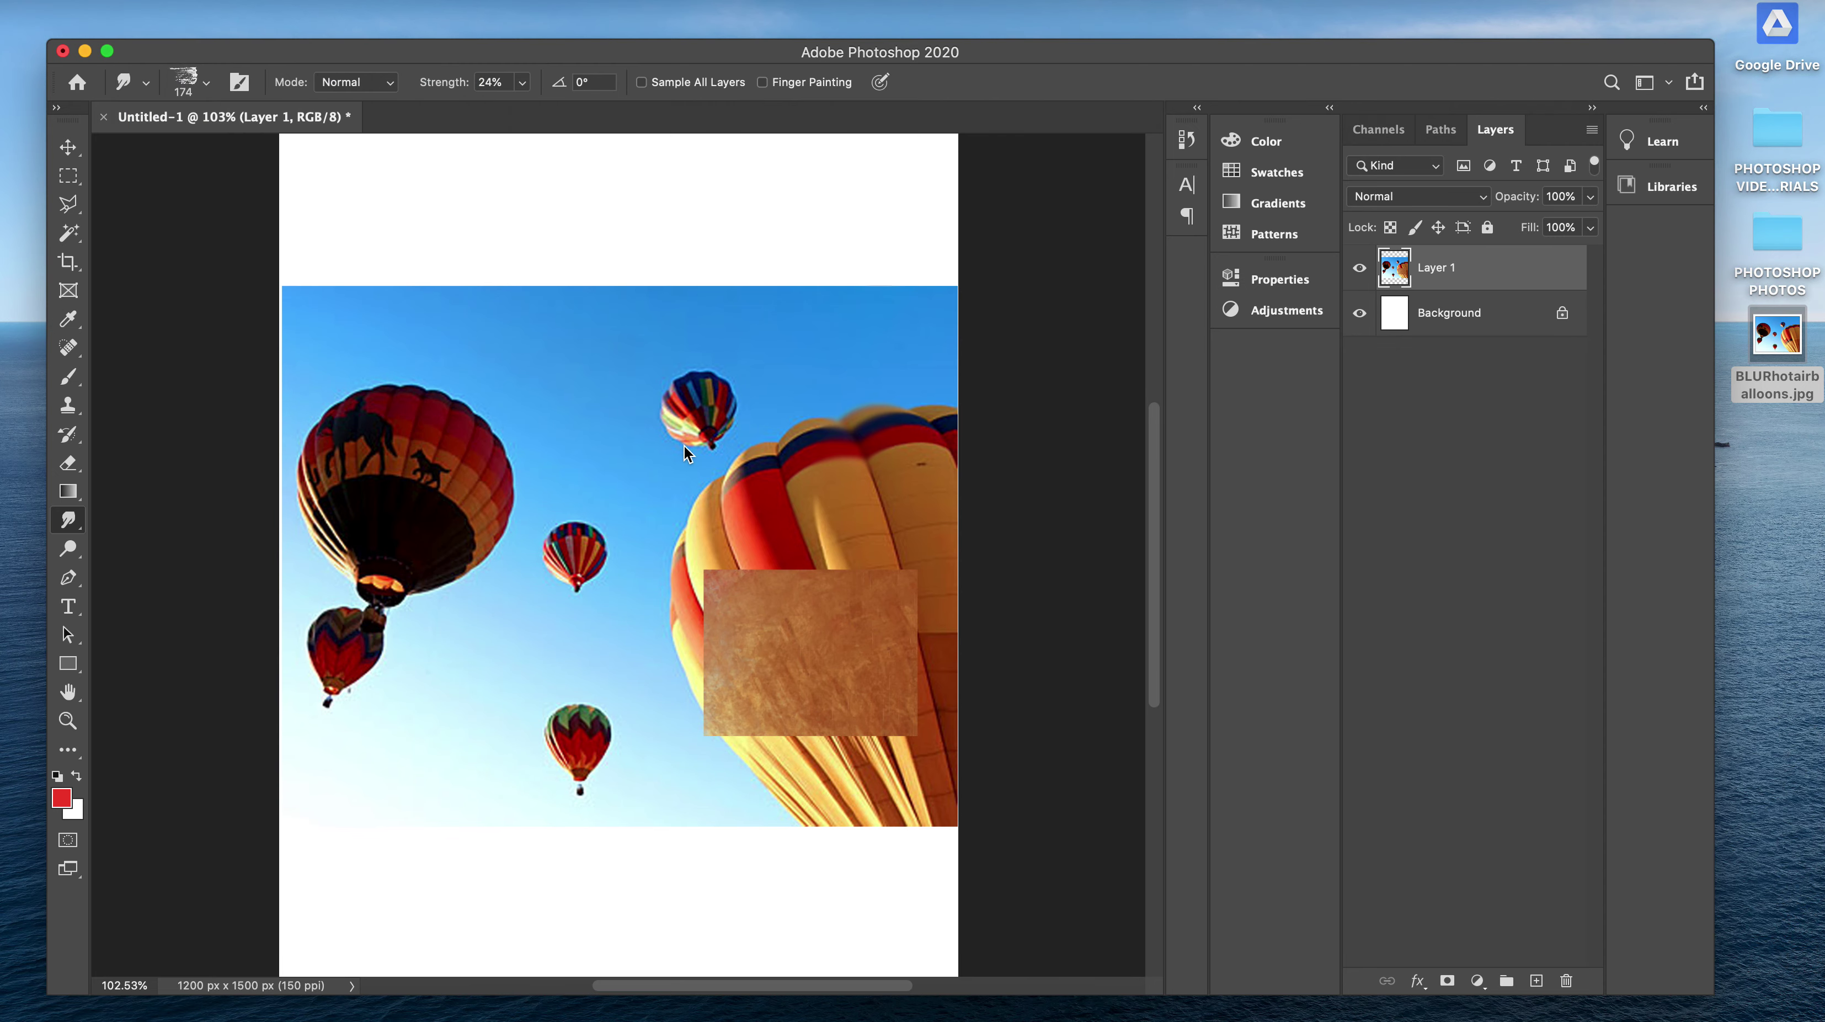
text(BLU)
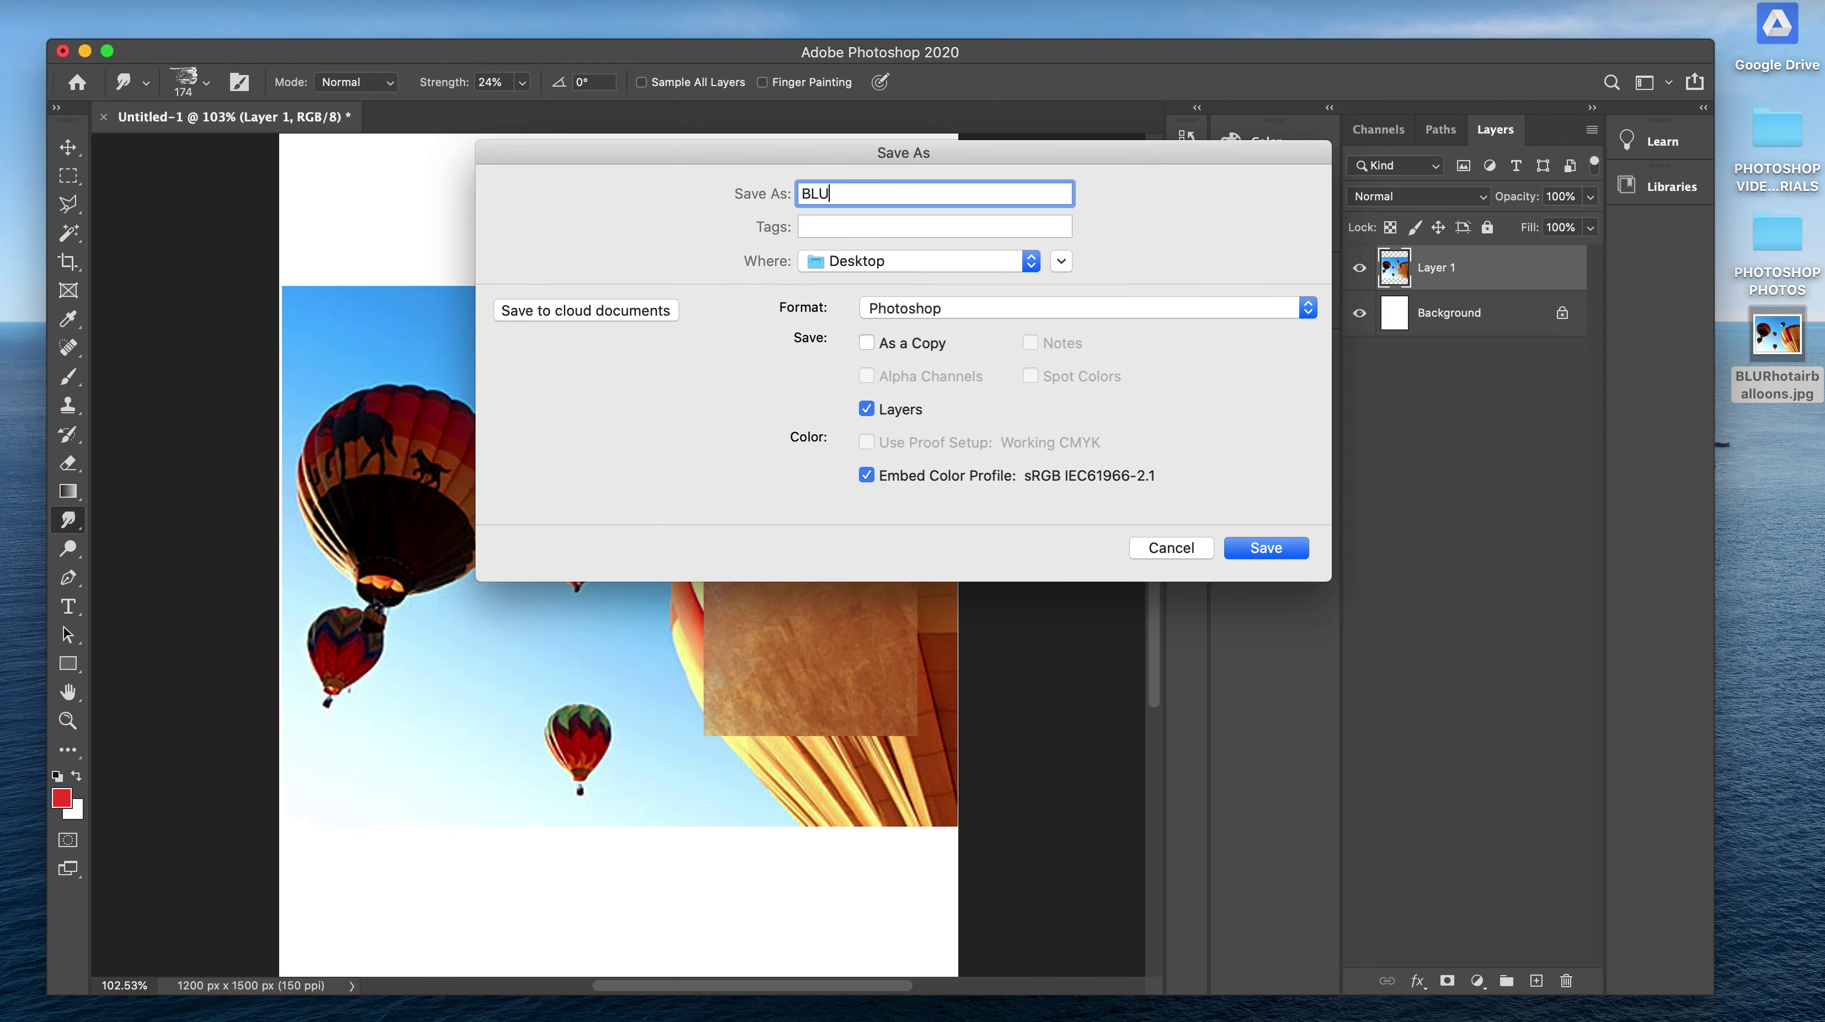
text(R SHARPEN SMUDBGE)
key(BackSpace)
key(BackSpace)
key(BackSpace)
key(BackSpace)
key(BackSpace)
text(DGE Lengyel)
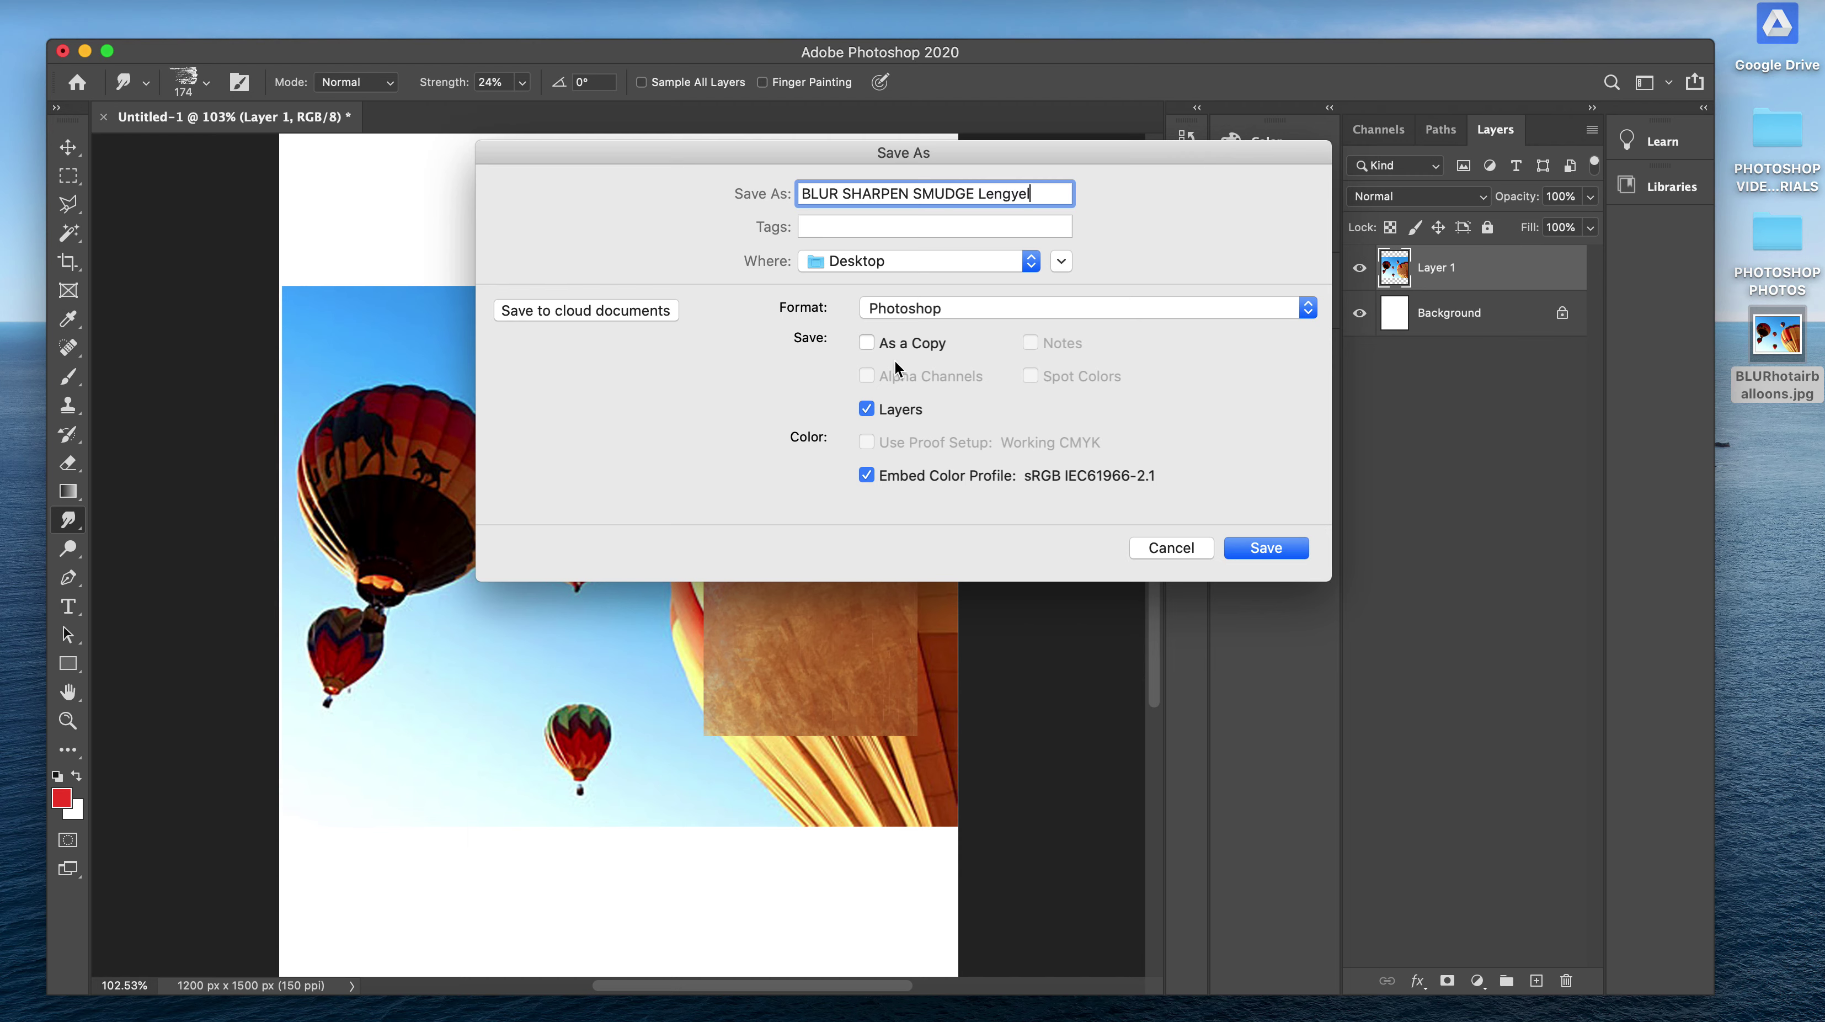
Save the file in JPEG format at quality 8 (High) with the Baseline Optimized option
click(923, 309)
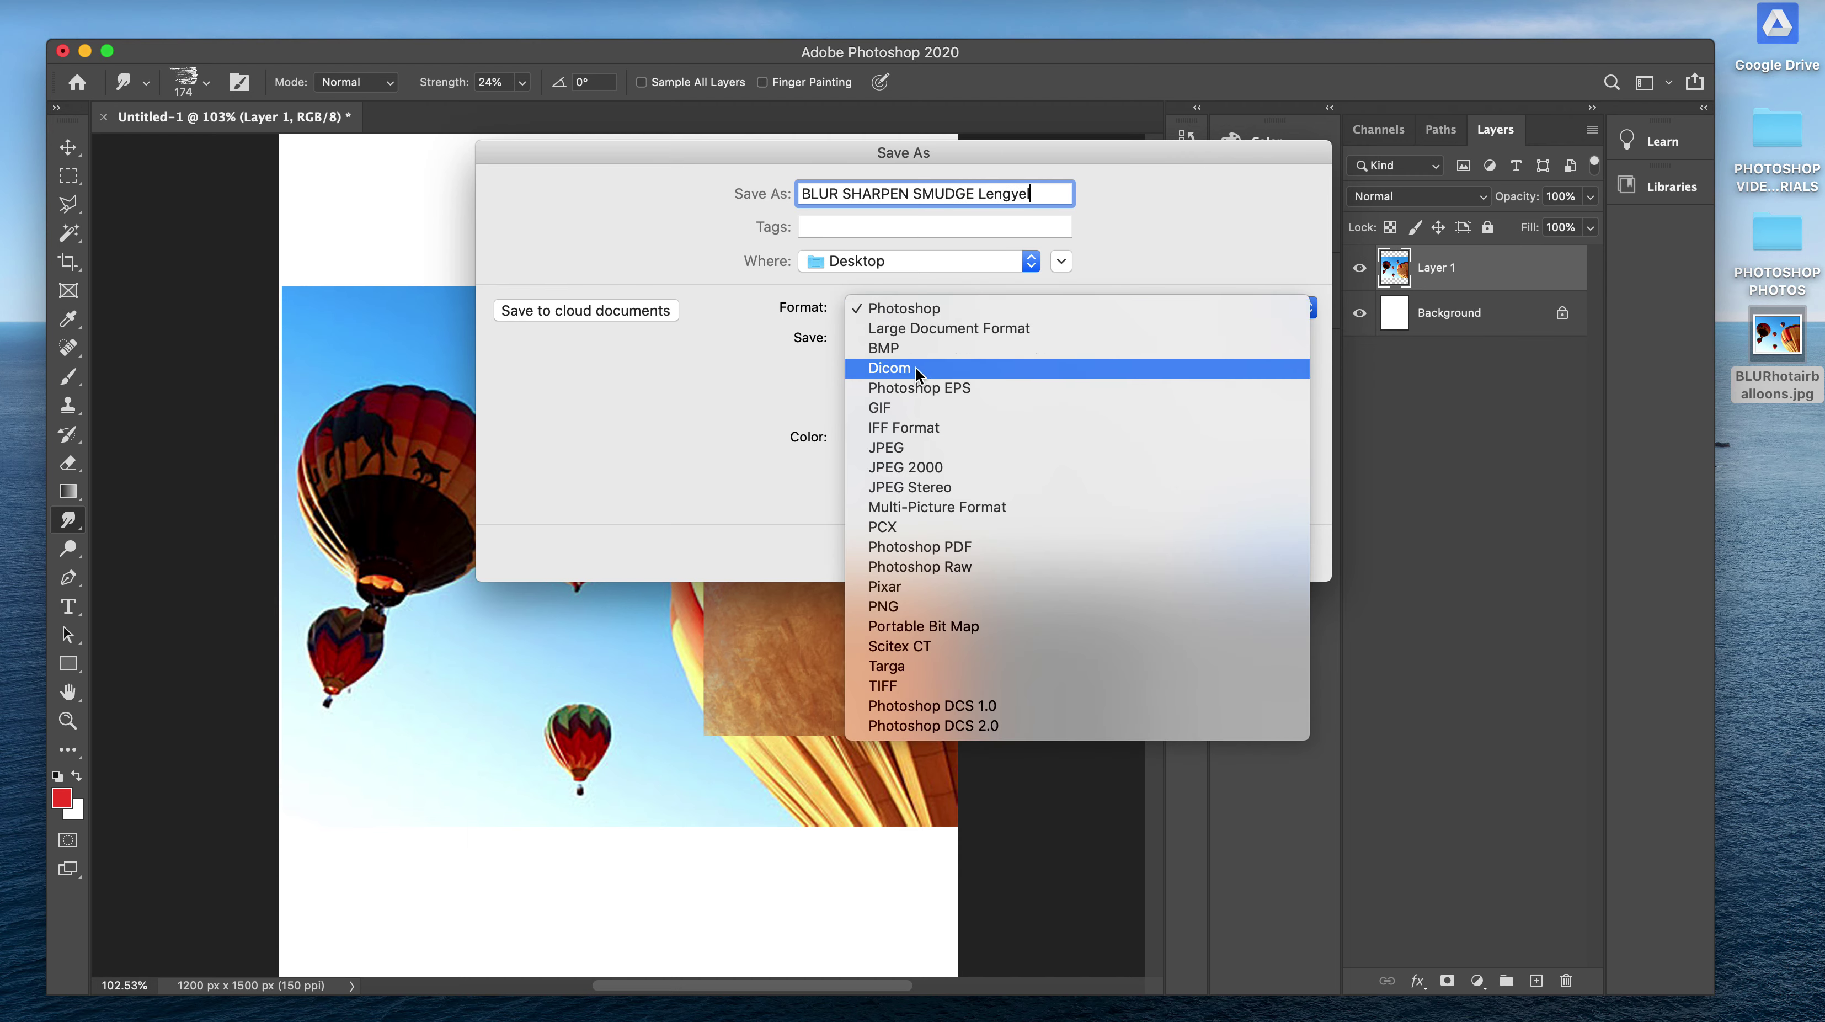
click(908, 453)
click(1259, 550)
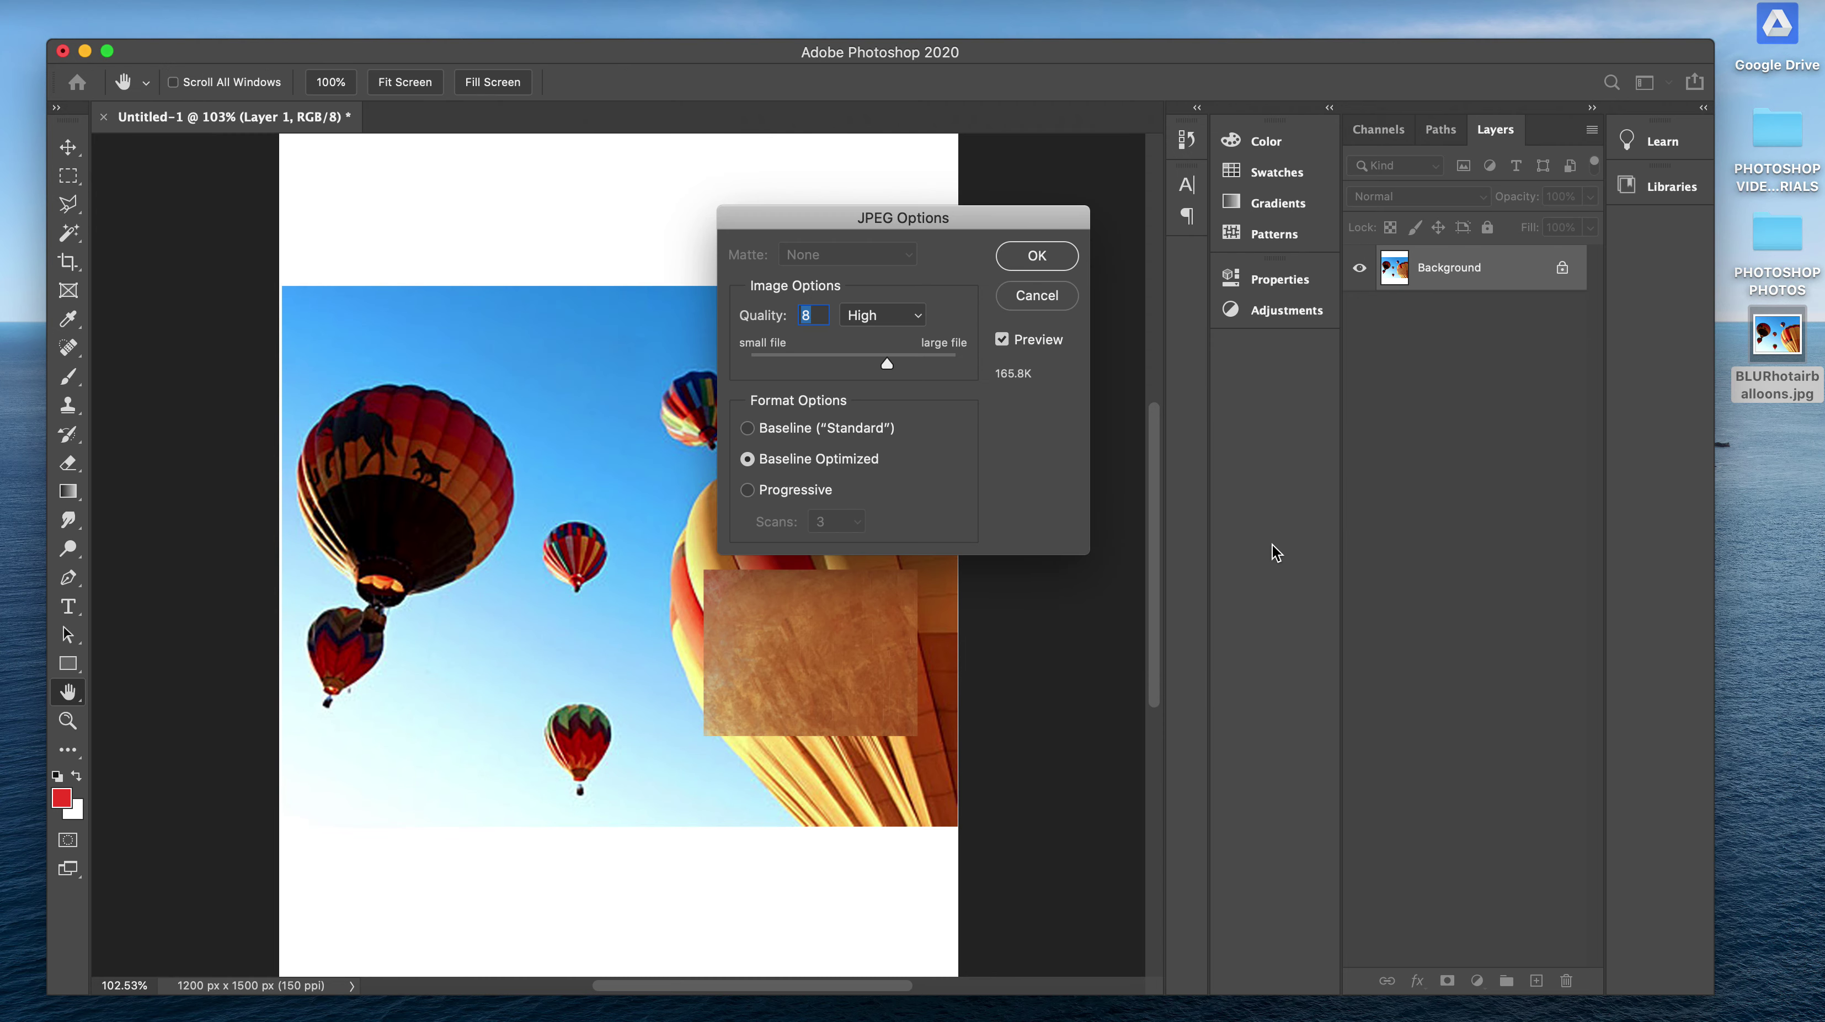
click(1036, 257)
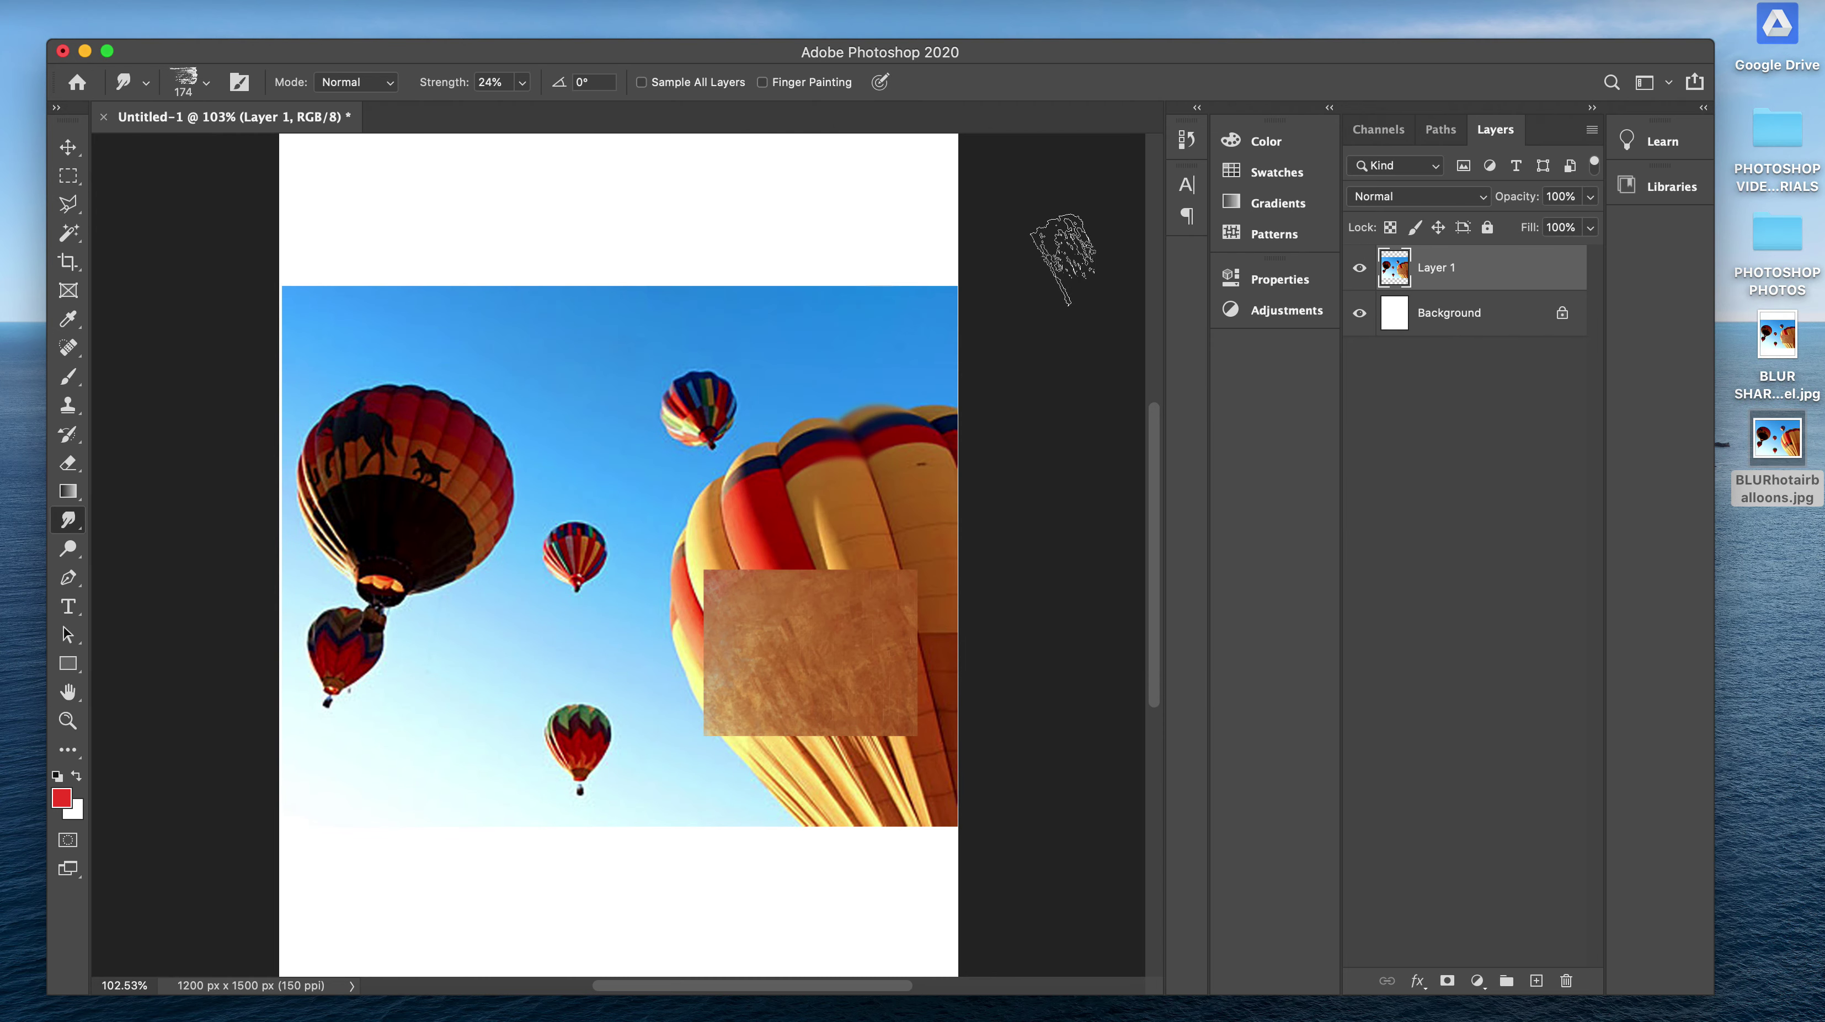